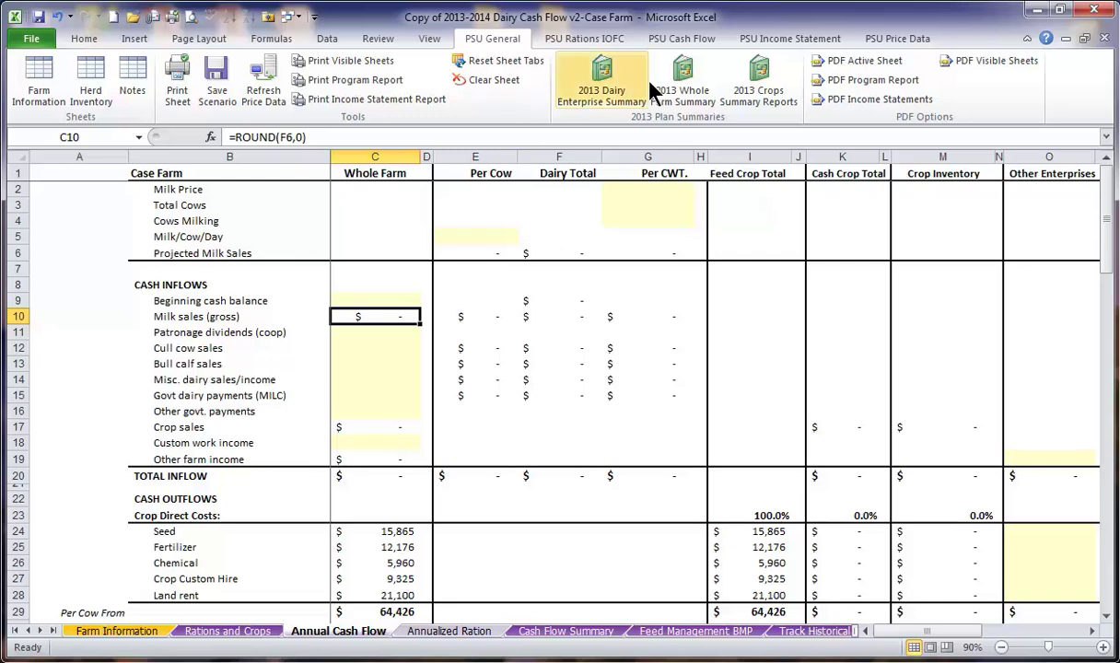
On the Annual Cash Flow sheet, set the milk price to 19, total cows to 86 and cows milking to 75.
click(677, 41)
click(28, 92)
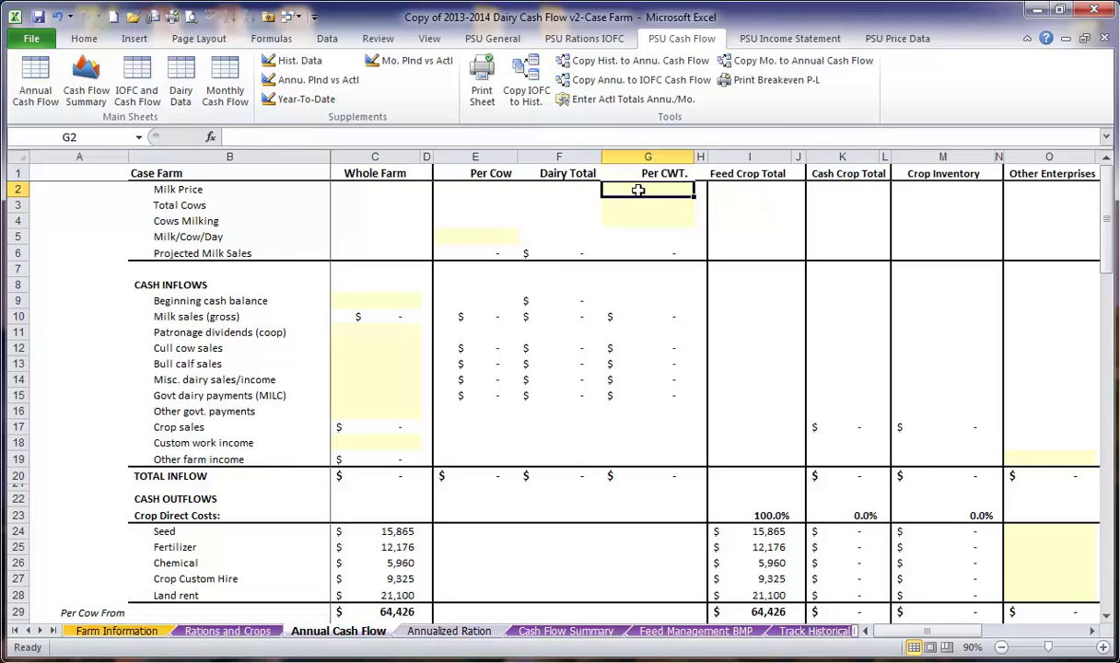
text(19)
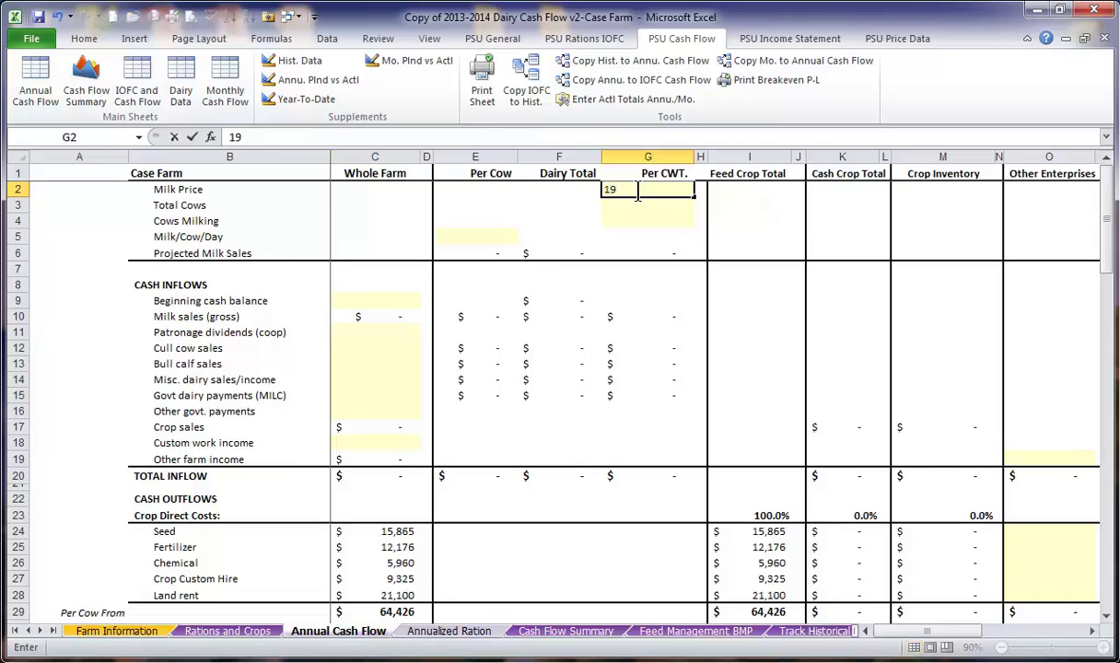
key(Return)
text(86)
key(Return)
text(75)
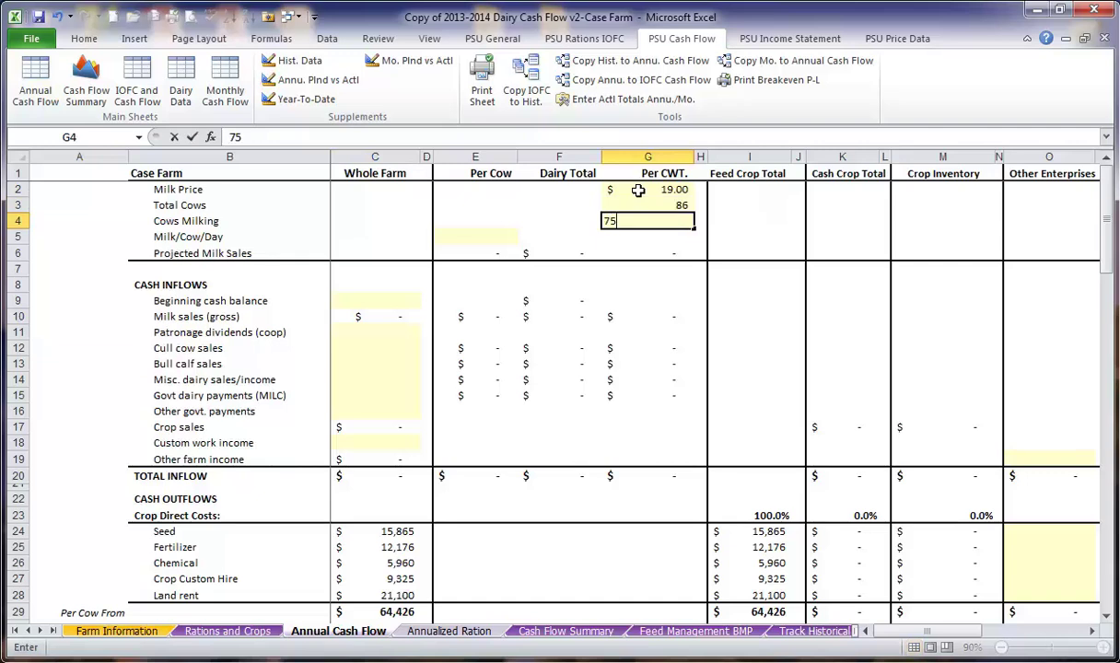
key(Return)
Set Milk/Cow/Day to 80 in the Per Cow column and check the projected and gross milk sales.
key(Left)
key(Left)
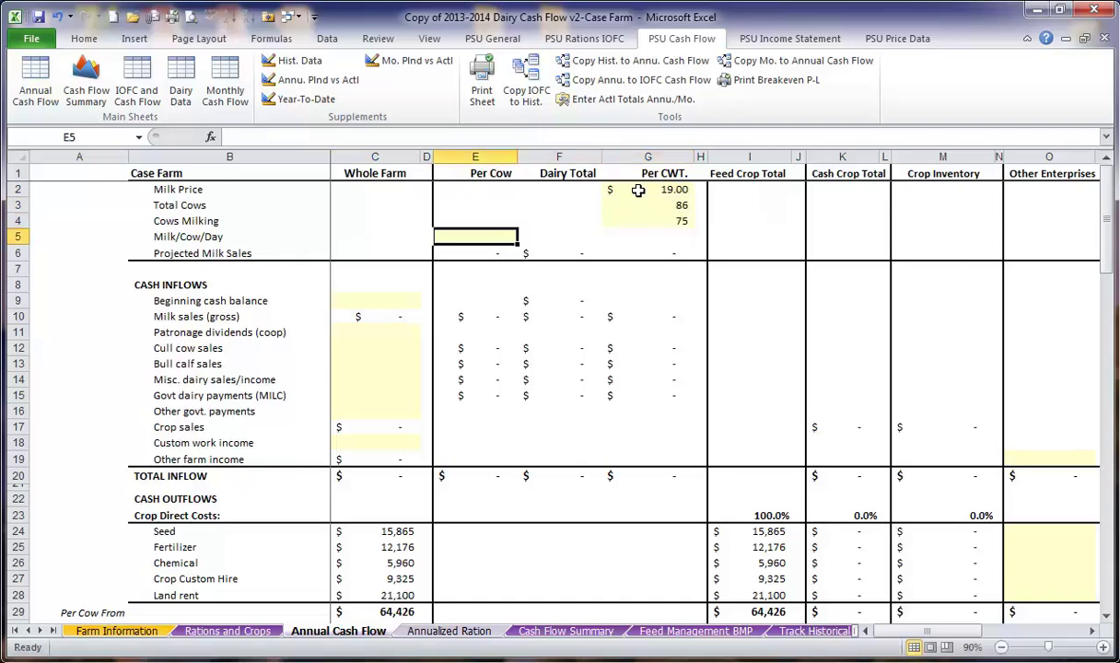
text(80)
key(Return)
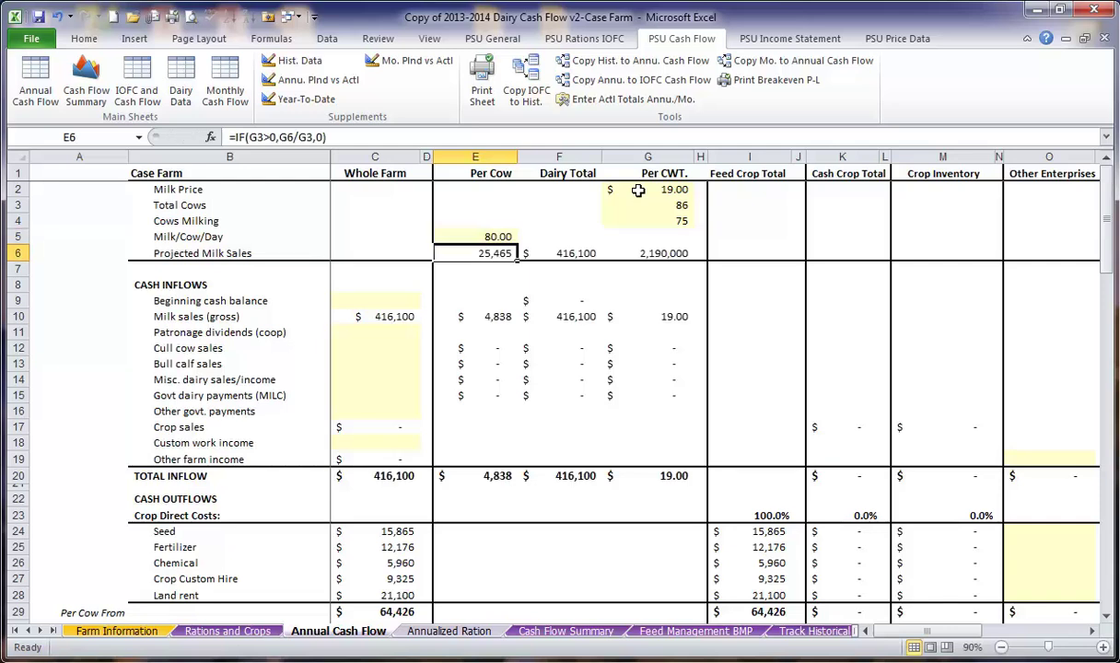
click(647, 254)
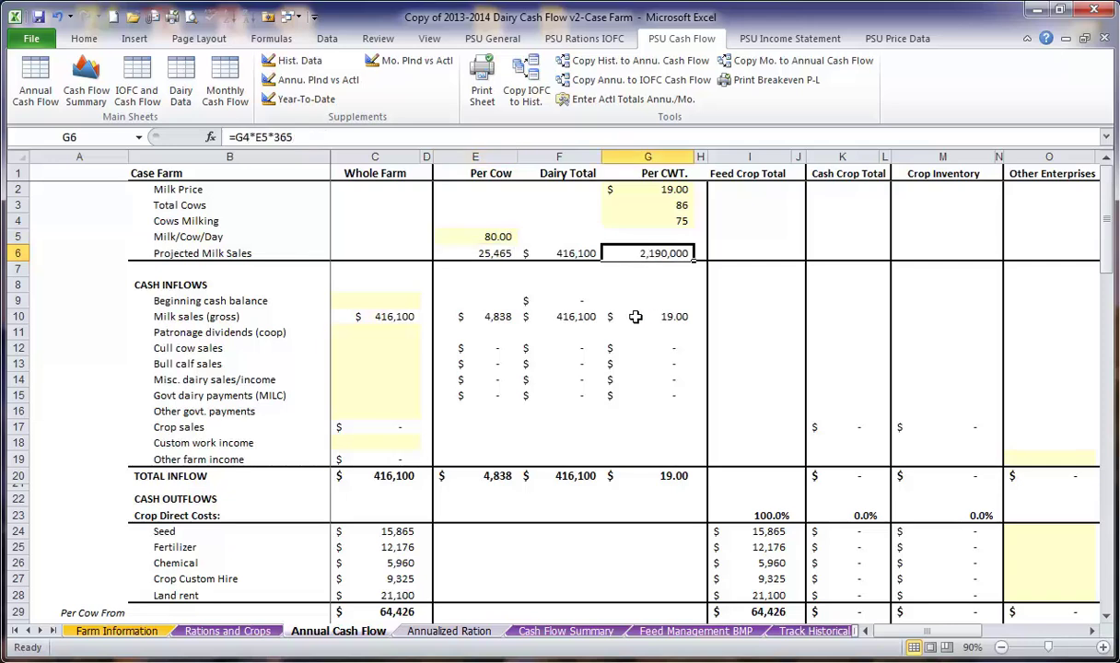
click(358, 313)
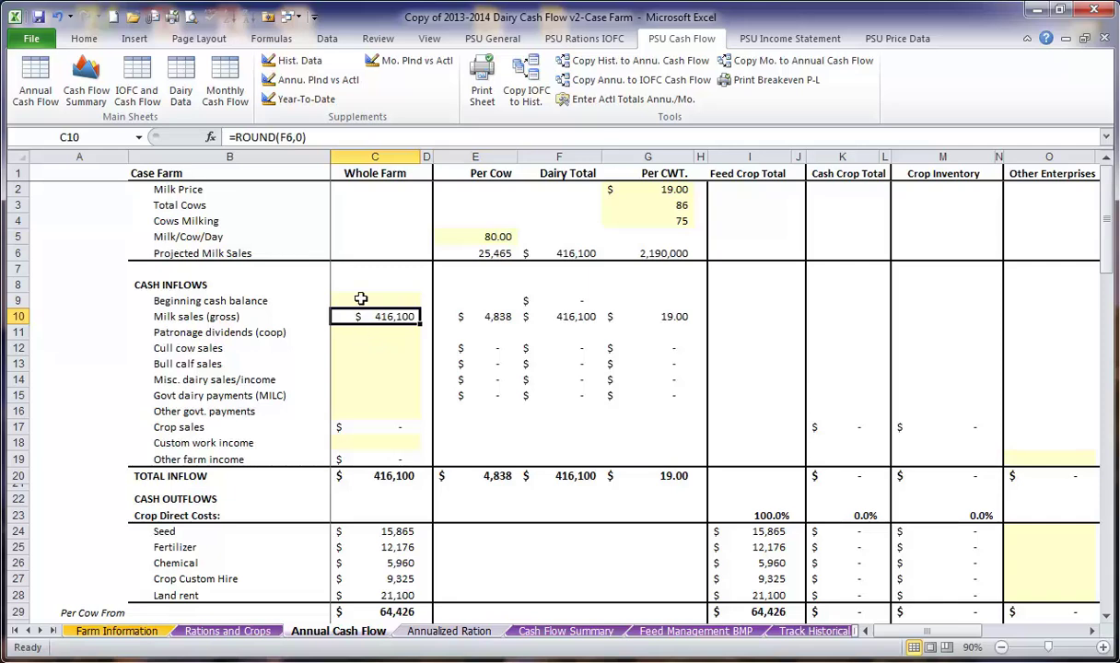
Enter the Whole Farm inflows: patronage dividends 1700, cull cow sales 11000 and bull calf sales 1800.
click(345, 297)
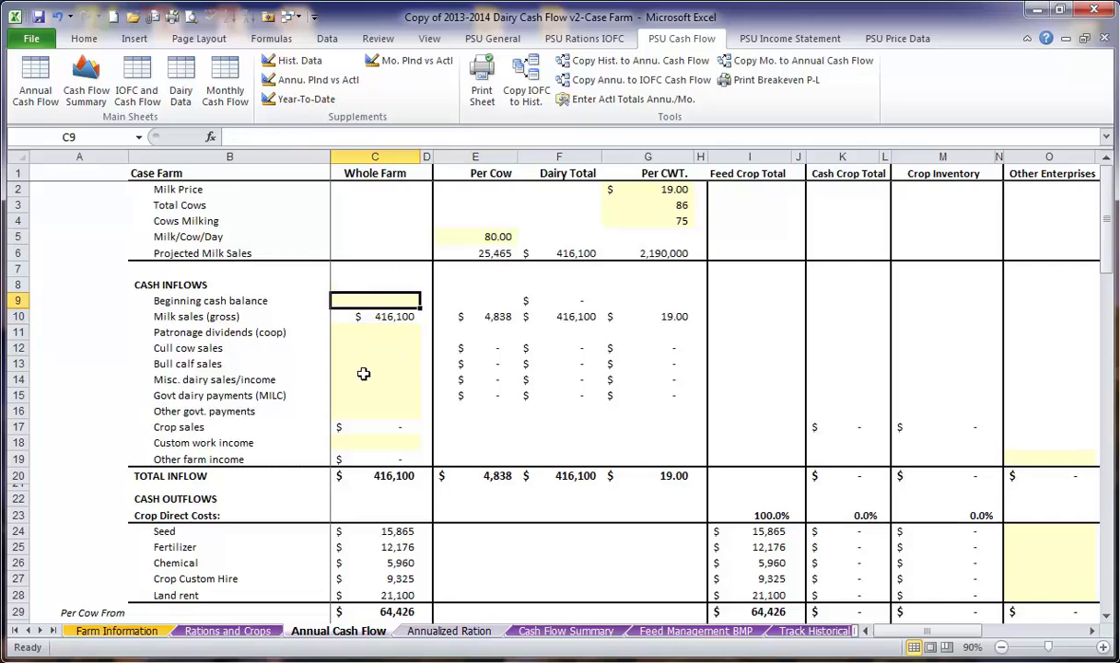
click(348, 332)
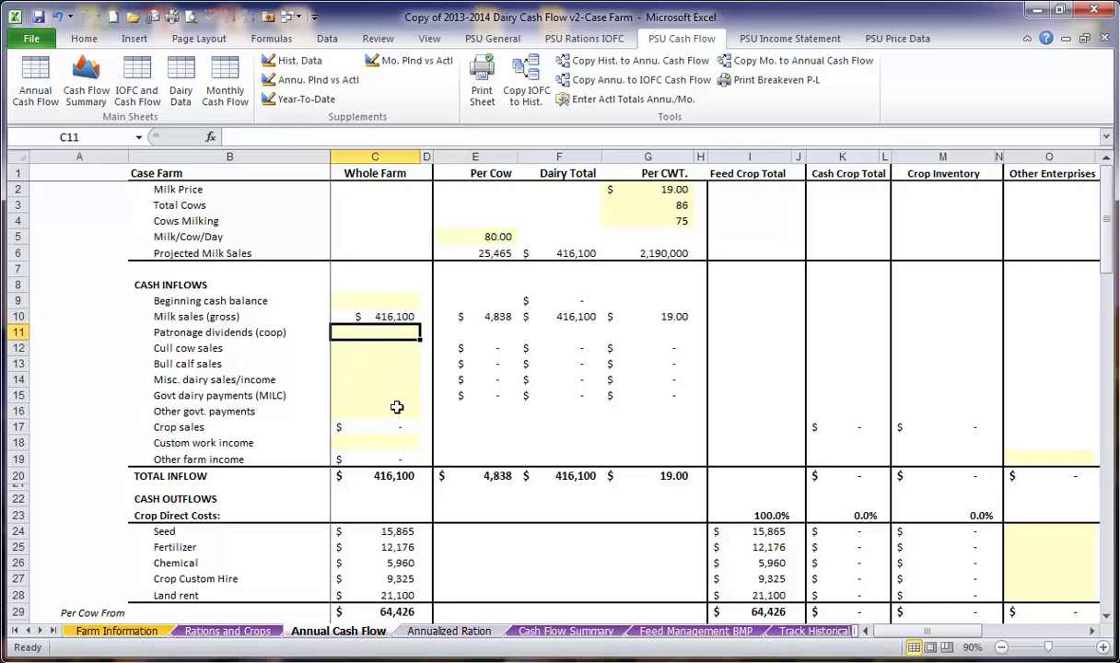
text(1700)
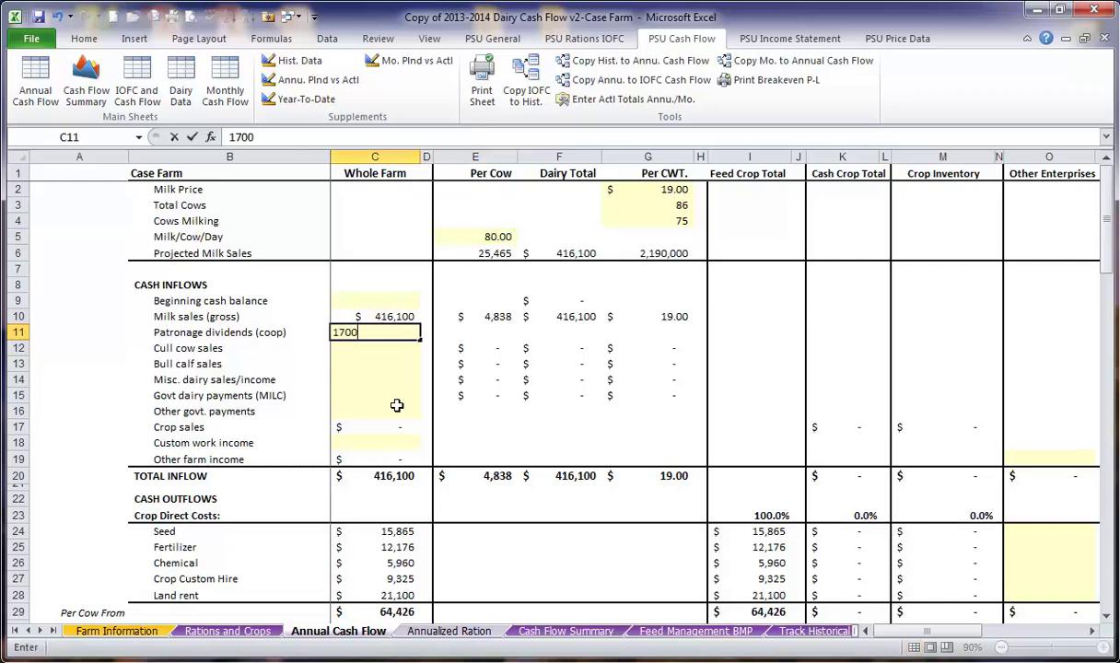
key(Return)
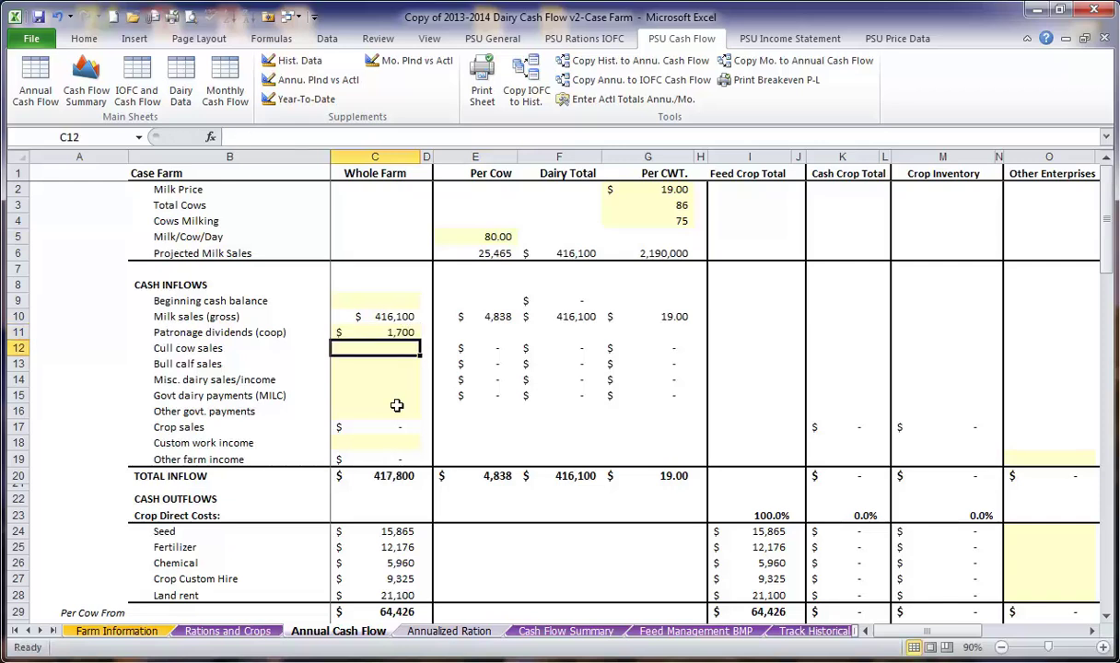
text(11000)
key(Return)
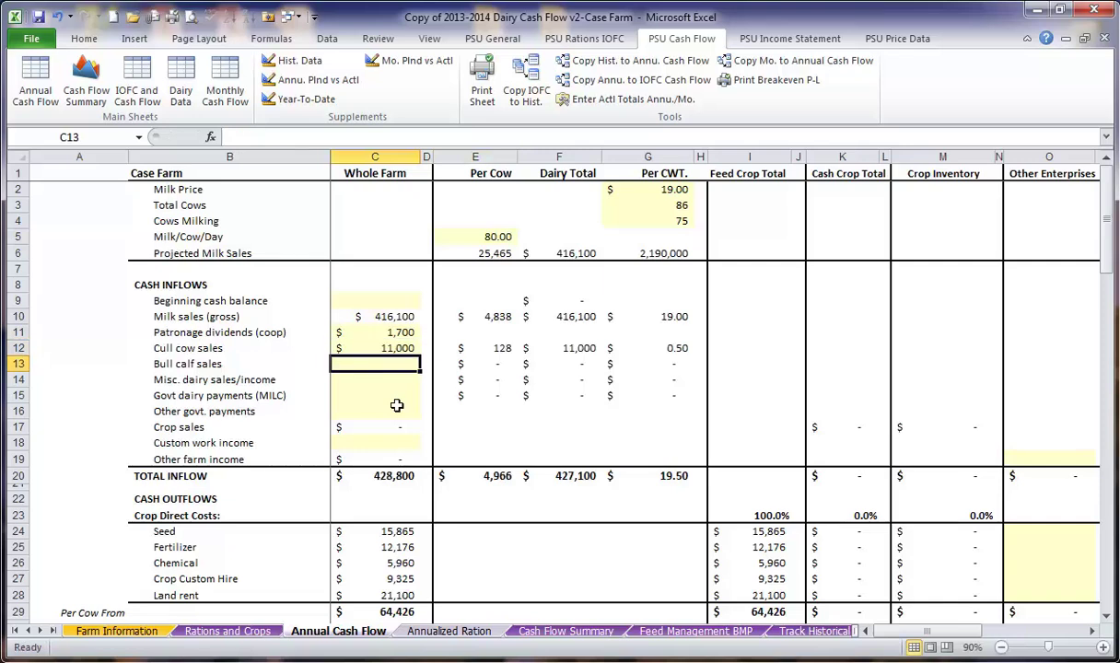
text(1800)
key(Return)
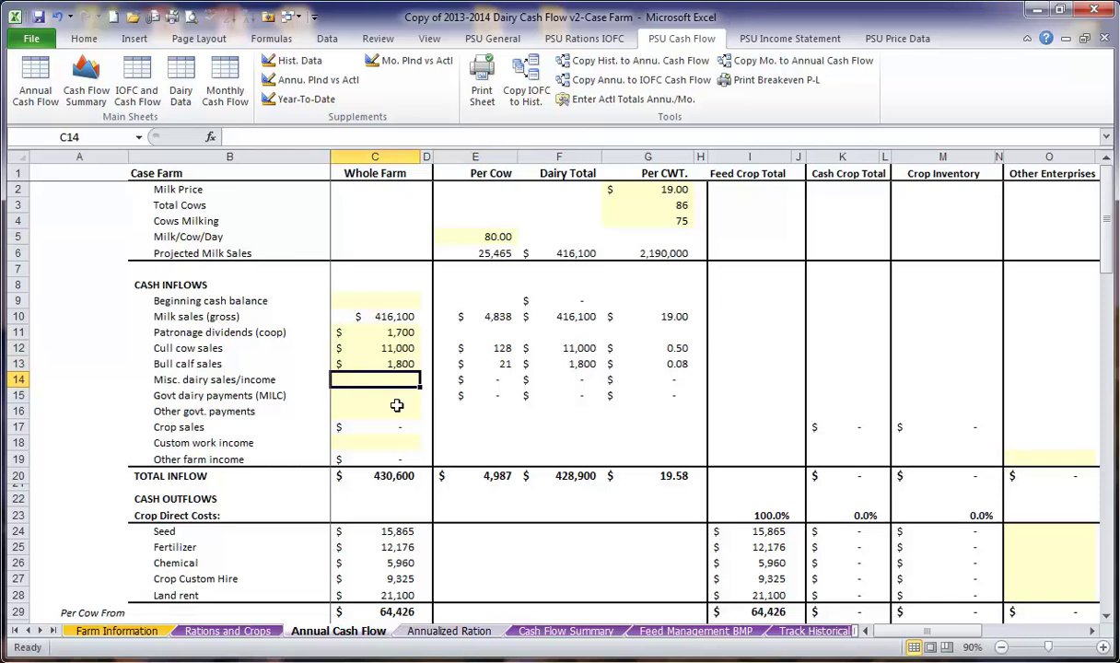
Skip miscellaneous dairy income and MILC payments and enter 4000 for other government payments in the Whole Farm column.
key(Return)
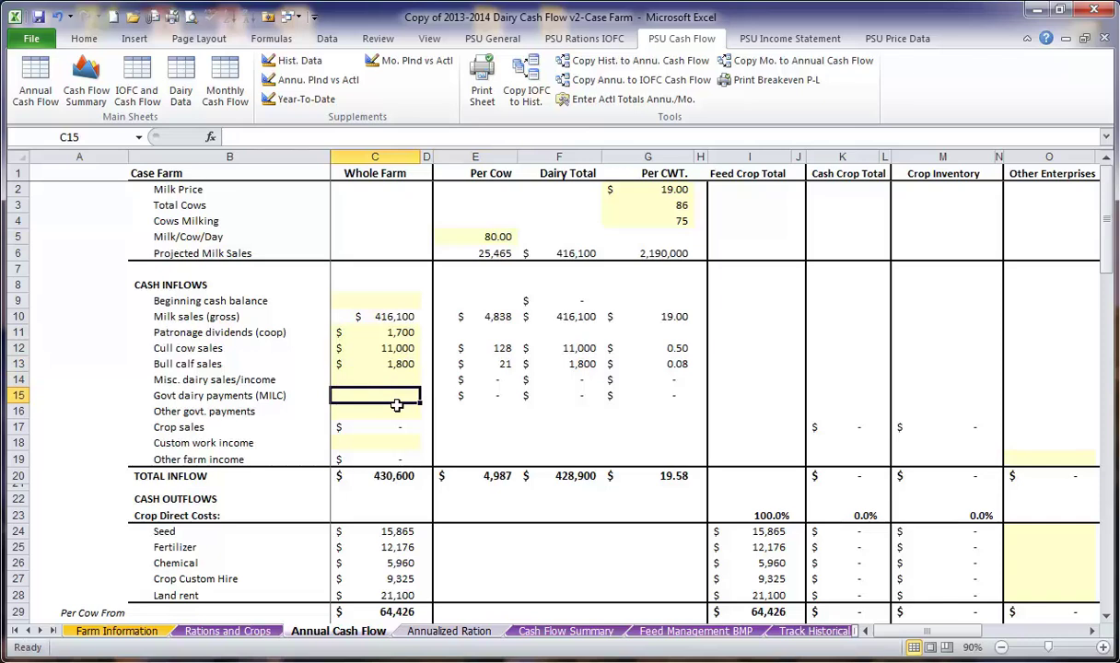
key(Return)
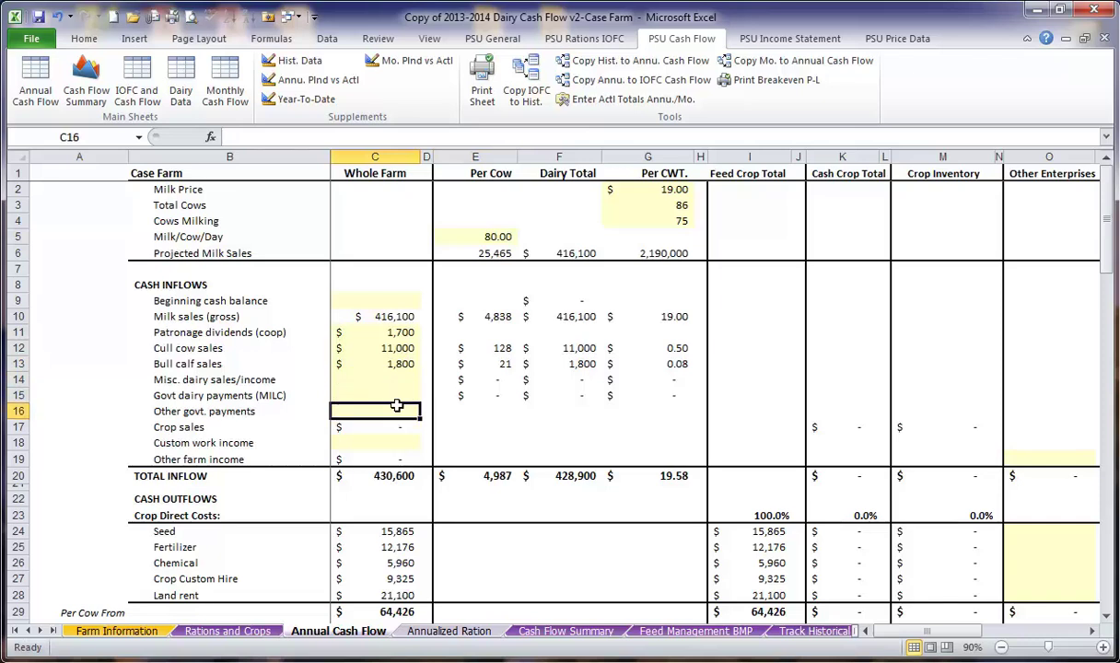
text(4000)
key(Return)
key(Return)
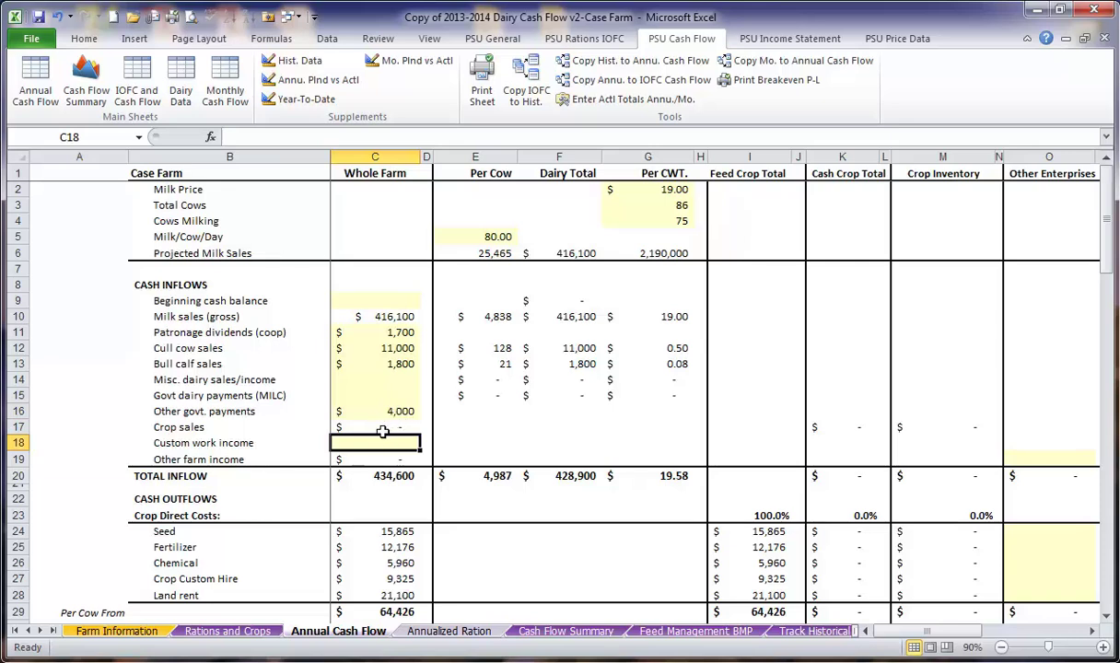
Examine the crop sales, other farm income and total inflow cells of the Whole Farm column and the Other Enterprises income entry.
click(382, 430)
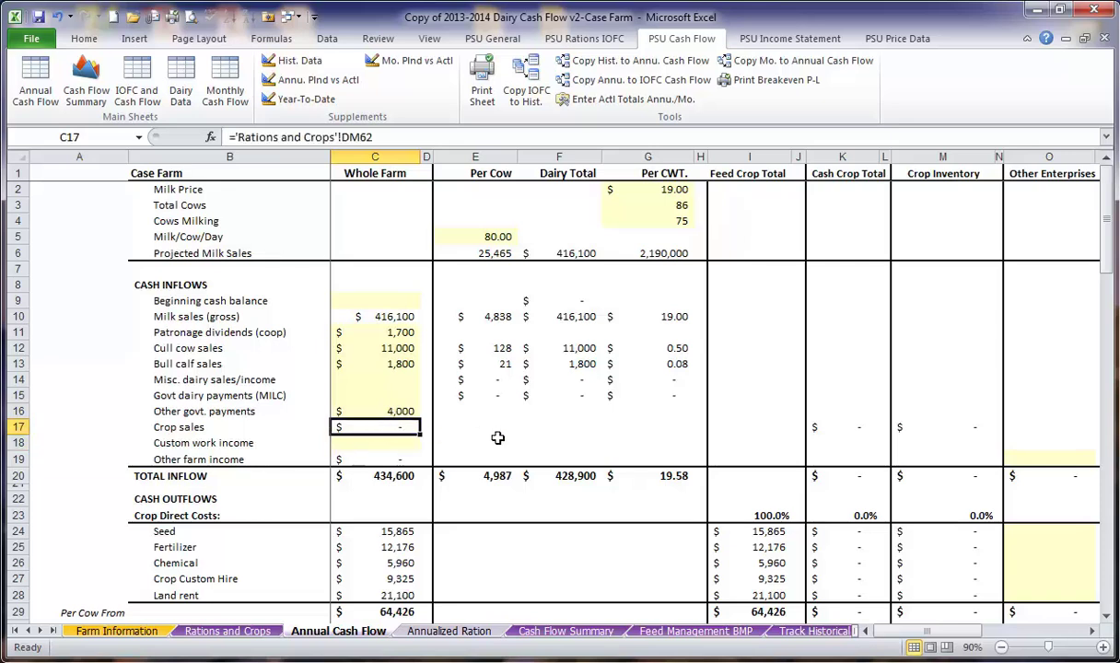
scroll(497, 407, down, 1)
click(398, 412)
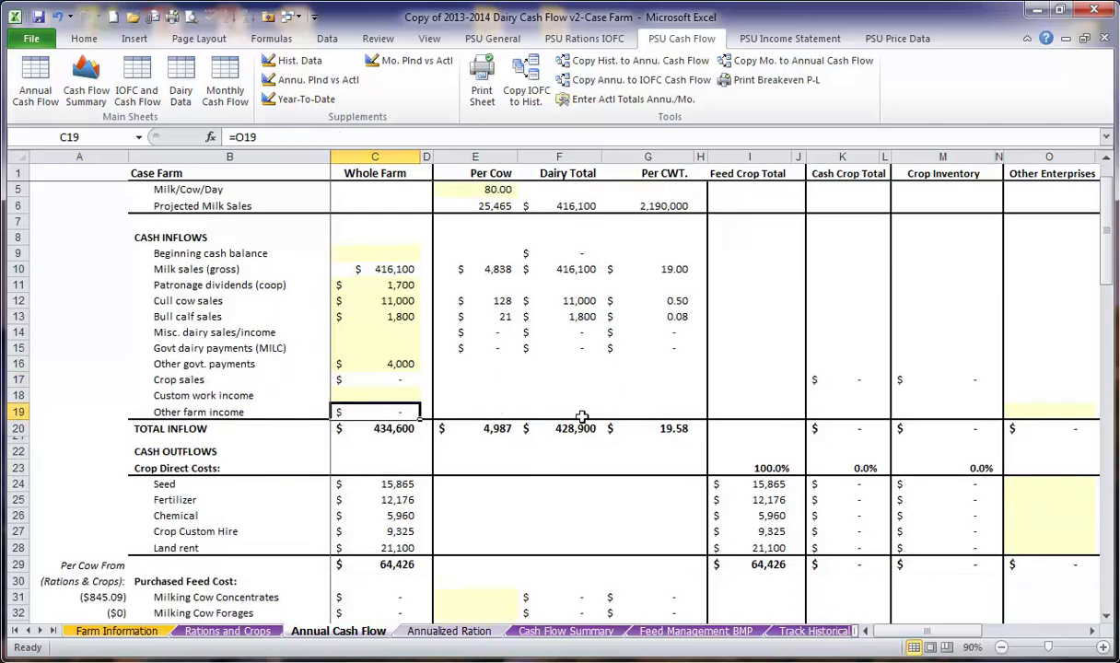
click(1038, 416)
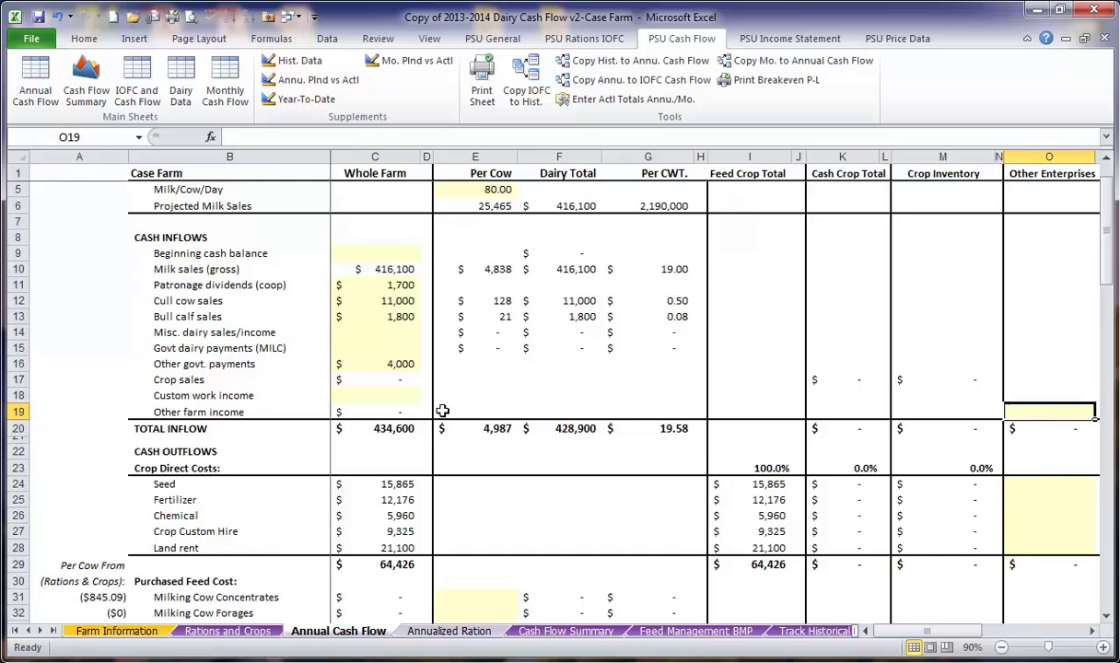
click(405, 411)
click(369, 157)
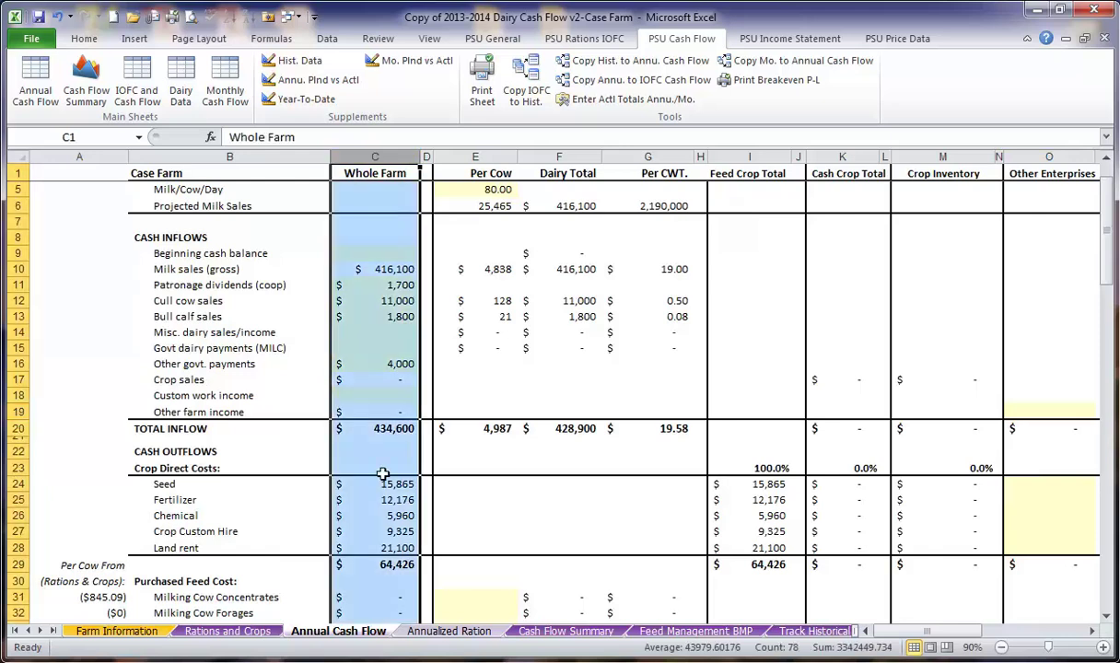
click(369, 451)
click(373, 428)
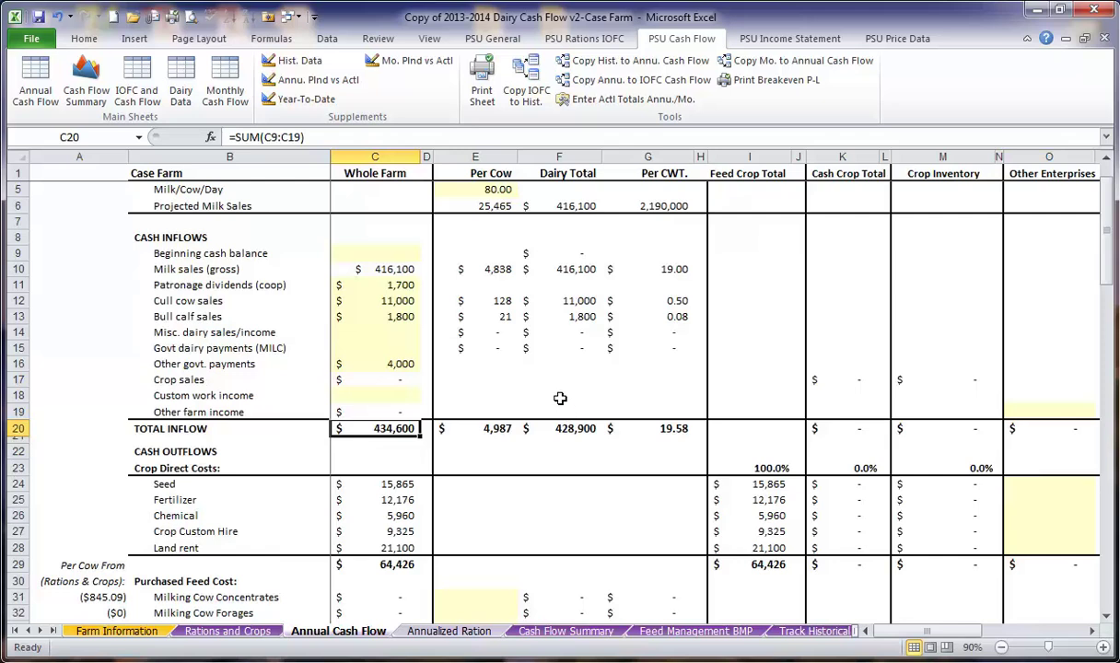
Review the Whole Farm crop direct costs from seed through land rent and their subtotal.
scroll(560, 398, down, 4)
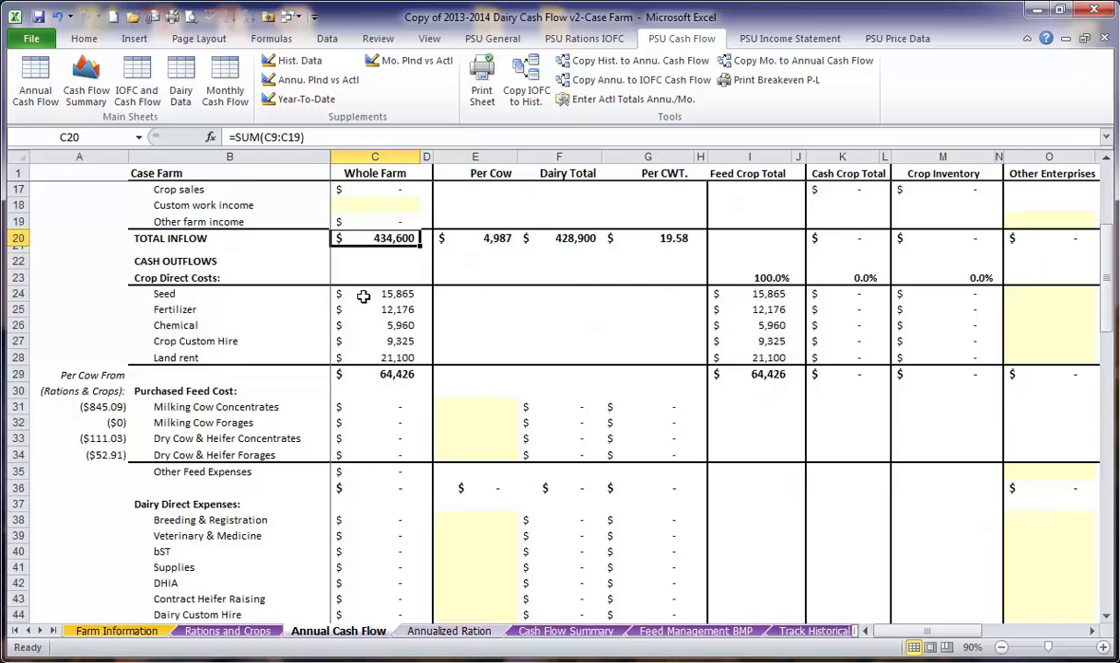
click(364, 295)
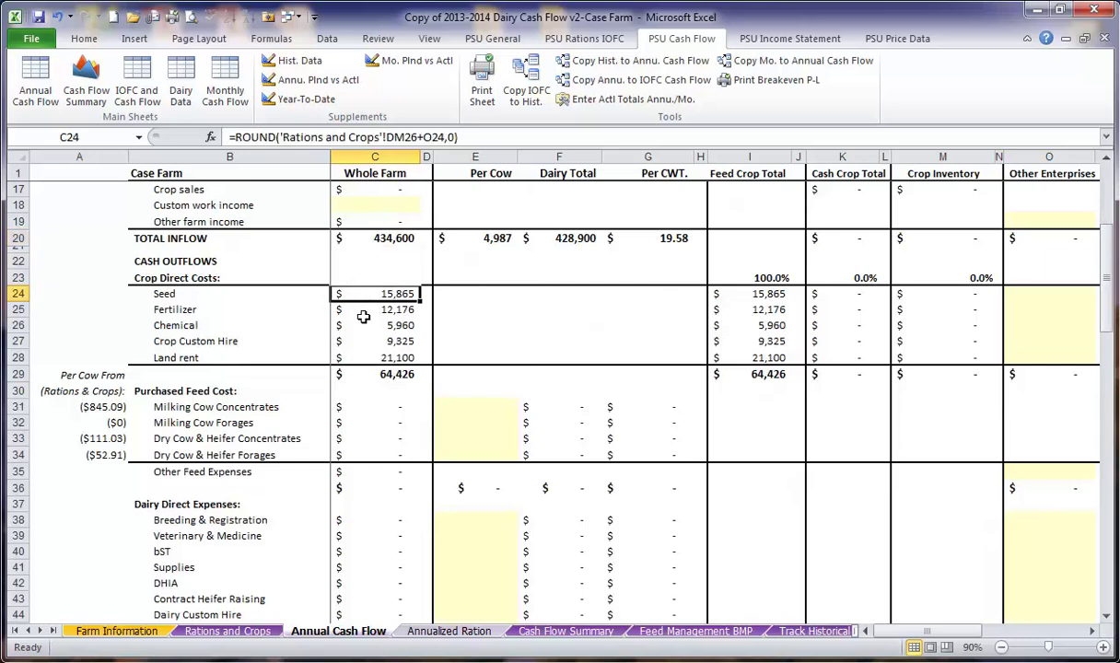
click(359, 358)
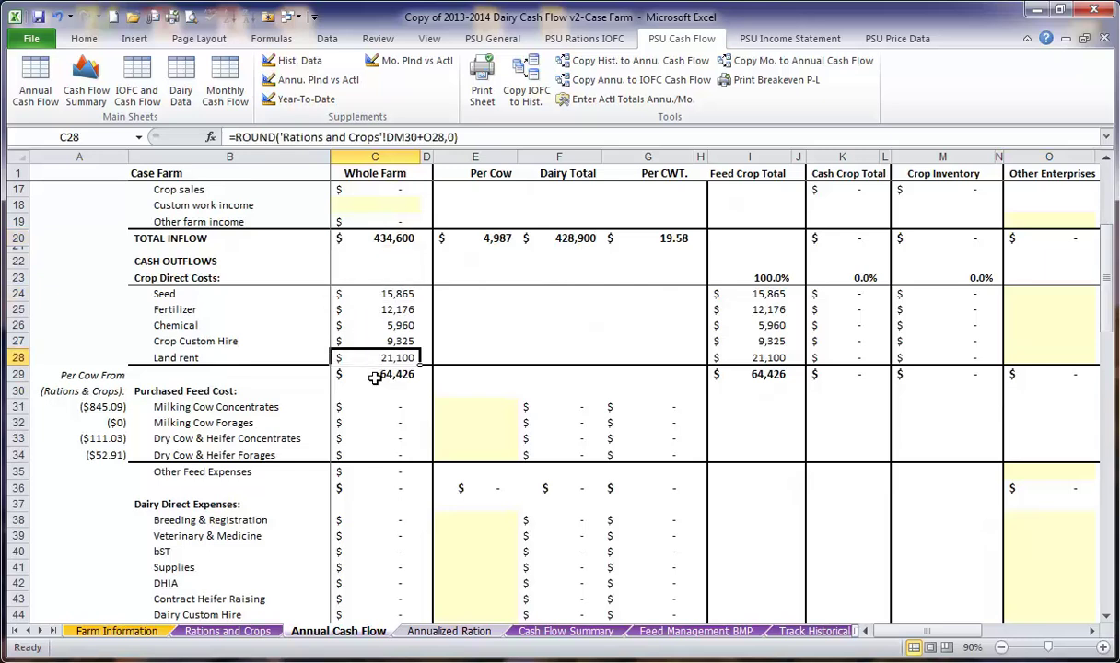
click(370, 374)
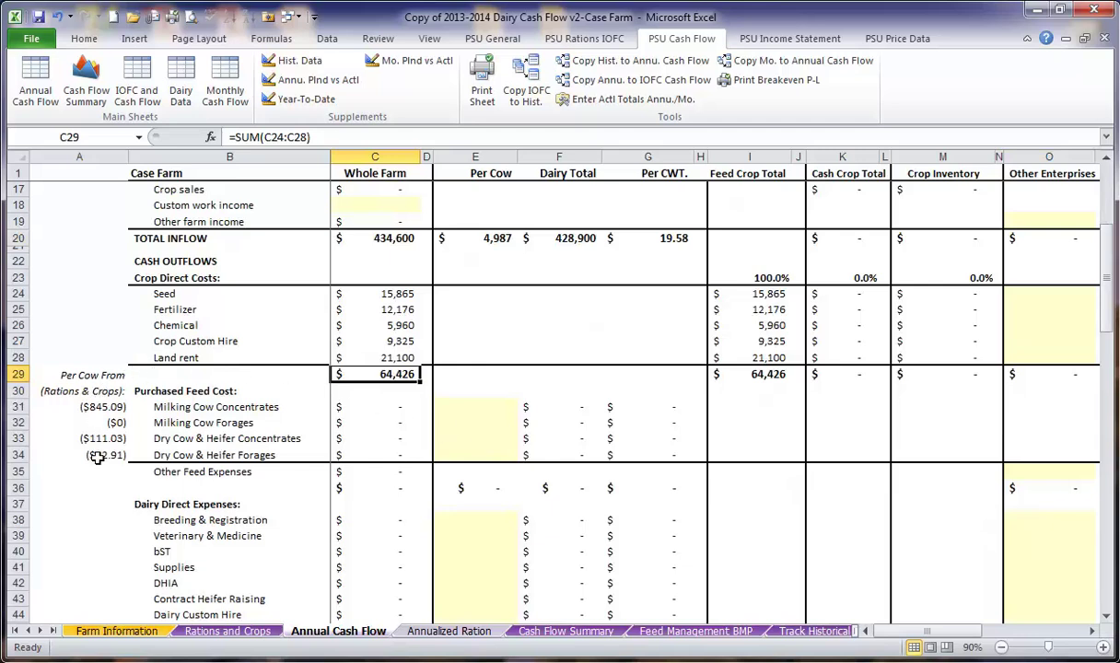
Enter the per-cow purchased feed costs for milking cows: concentrates 845.09 and forages 0.
click(486, 405)
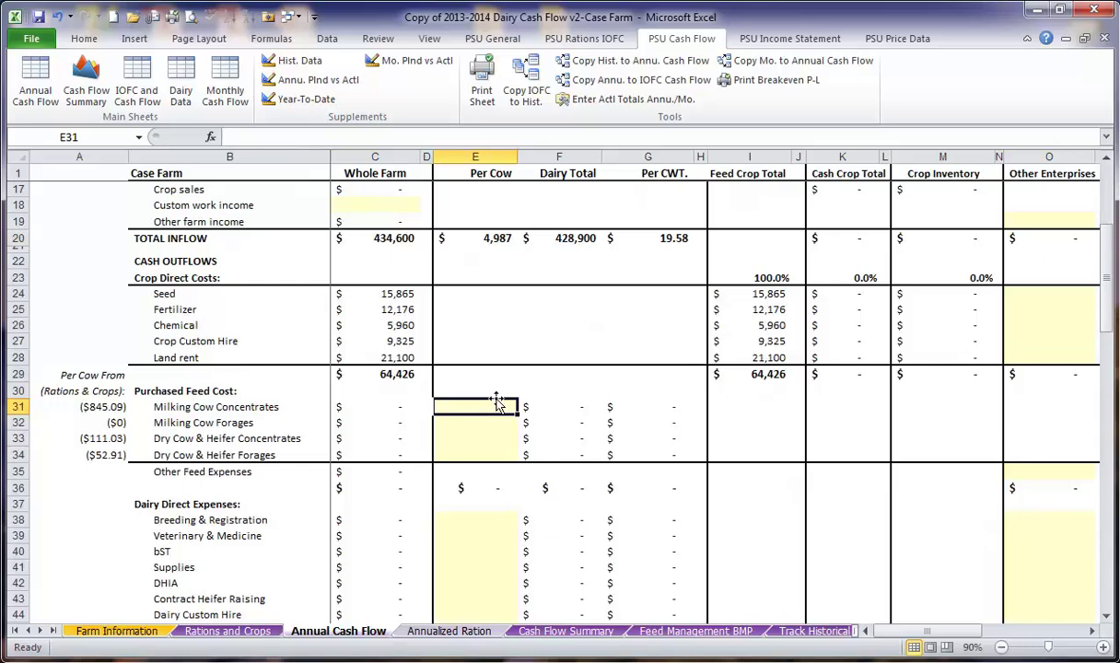
text(845)
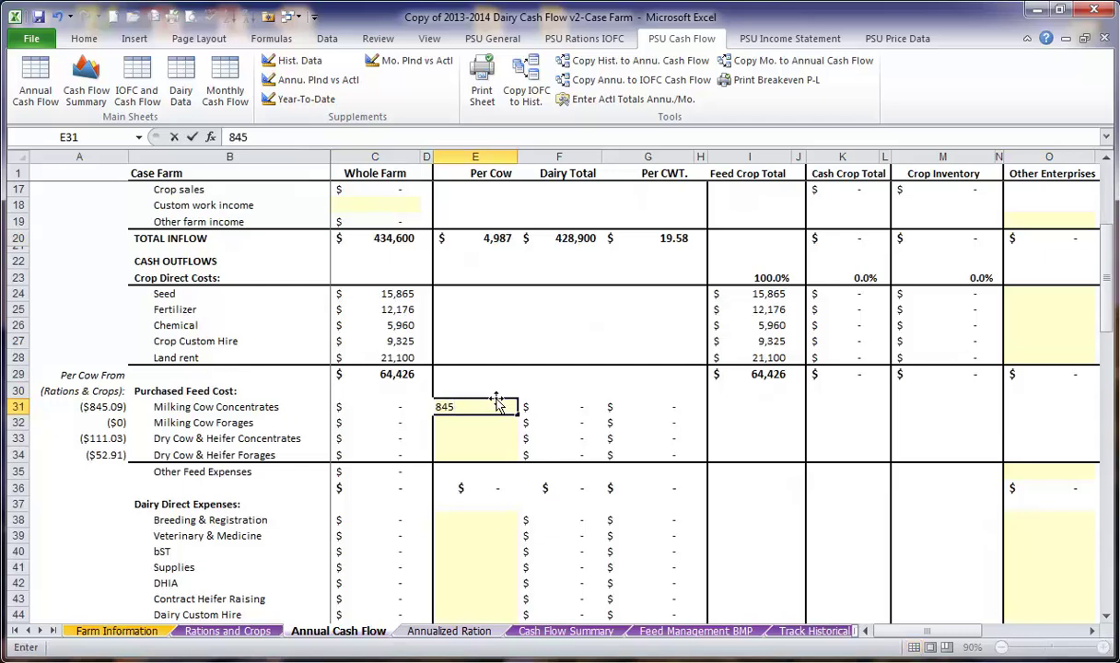
text(.09)
key(Return)
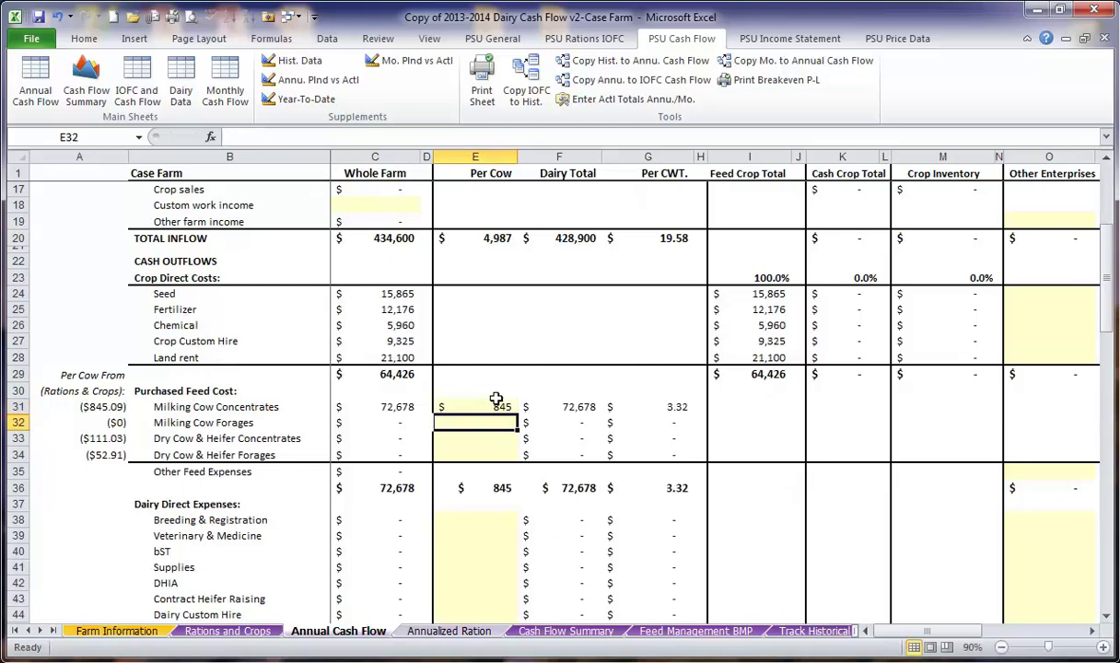
text(0)
key(Return)
Enter the per-cow purchased feed costs for dry cows and heifers: concentrates 111.03 and forages 52.91.
text(11)
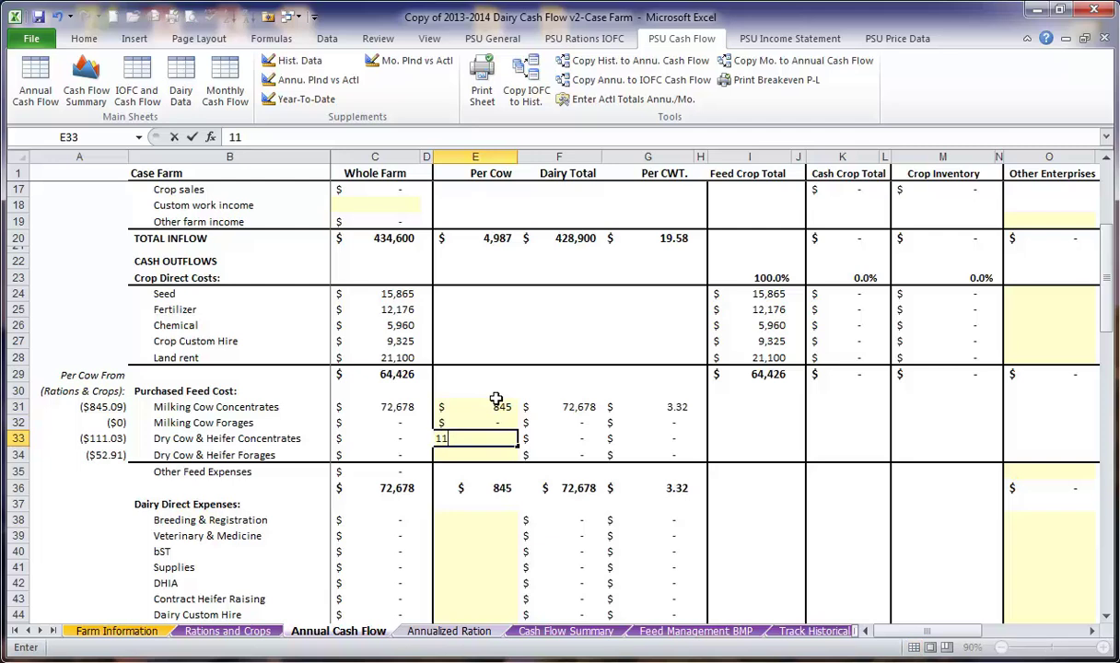
text(1.03)
key(Return)
text(5)
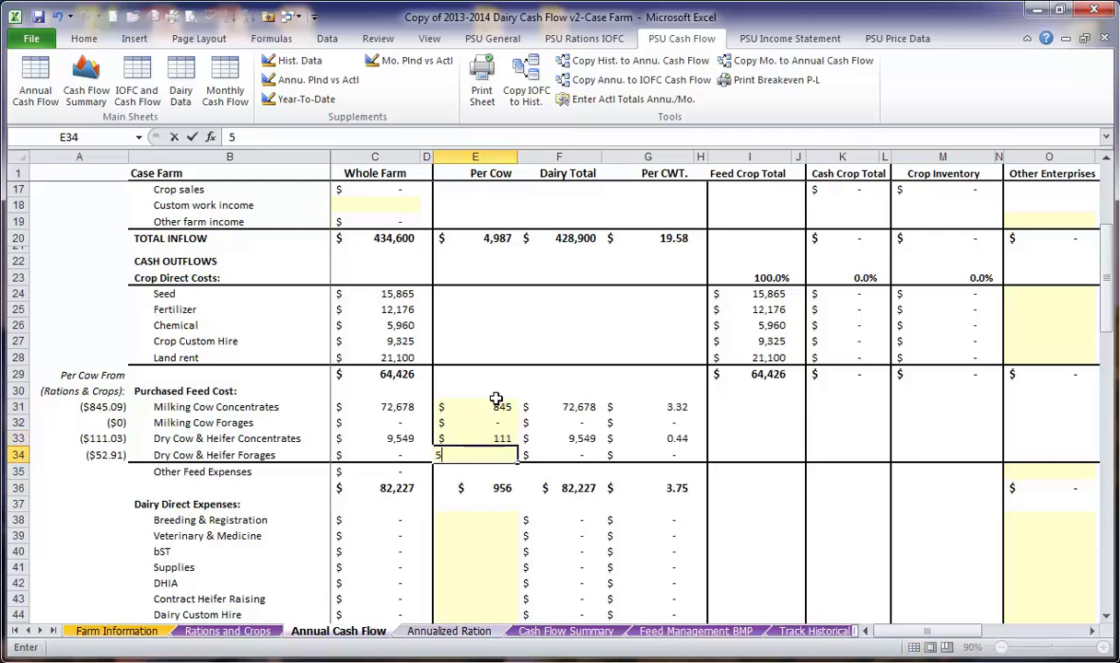
text(2.91)
key(Return)
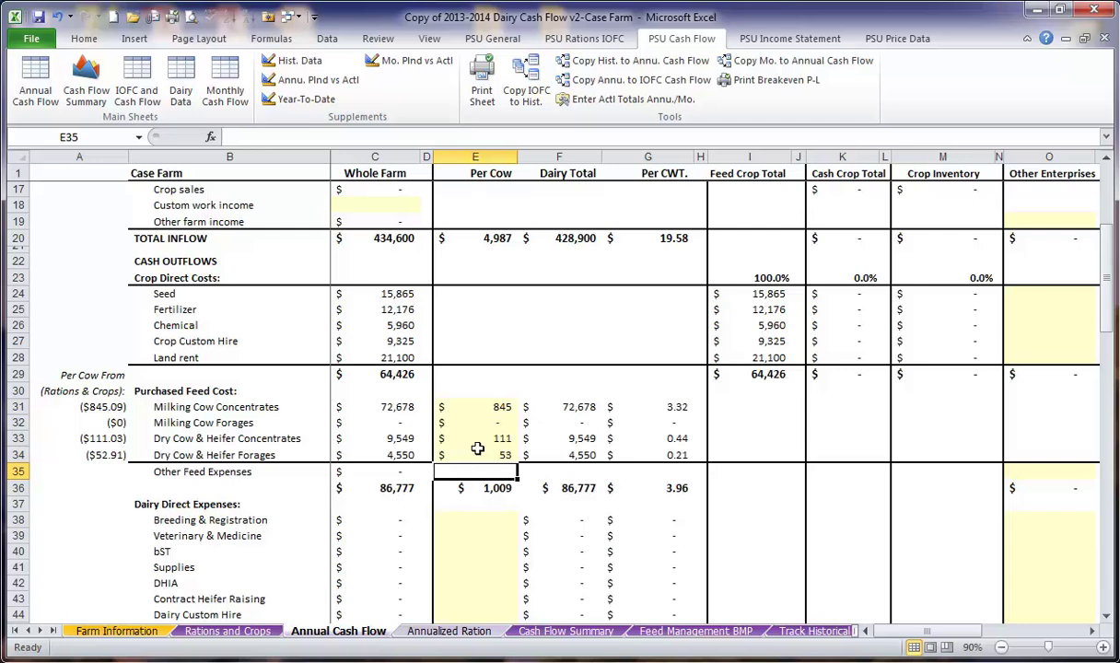
Review the milking cow concentrate cost and the Whole Farm and Per Cow totals for purchased feed.
click(465, 406)
click(385, 406)
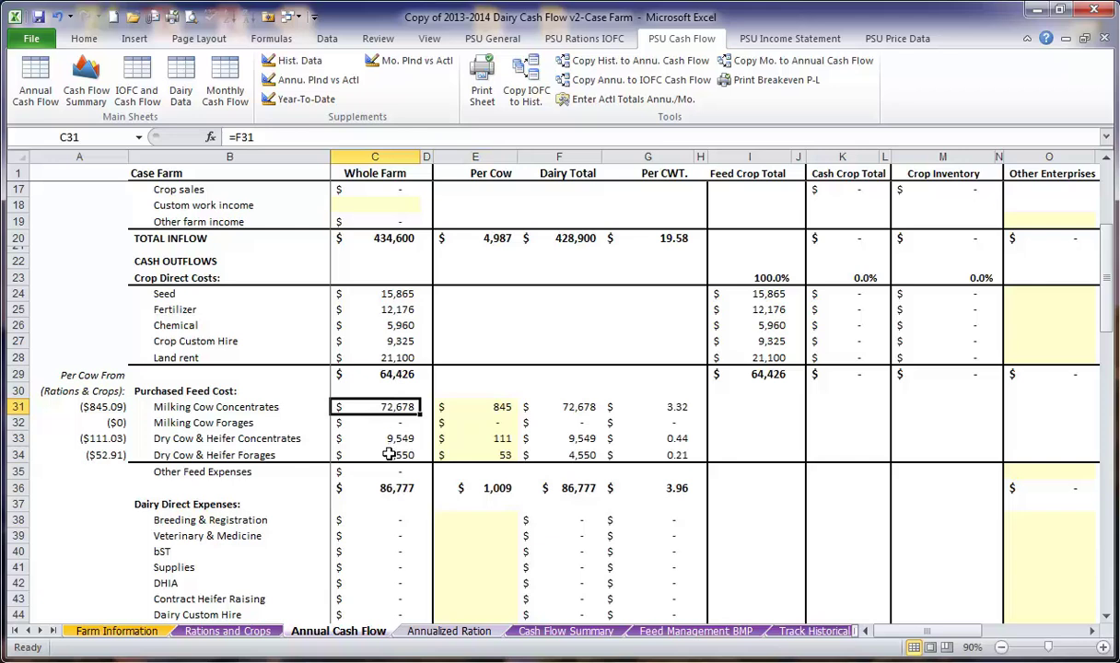
click(376, 480)
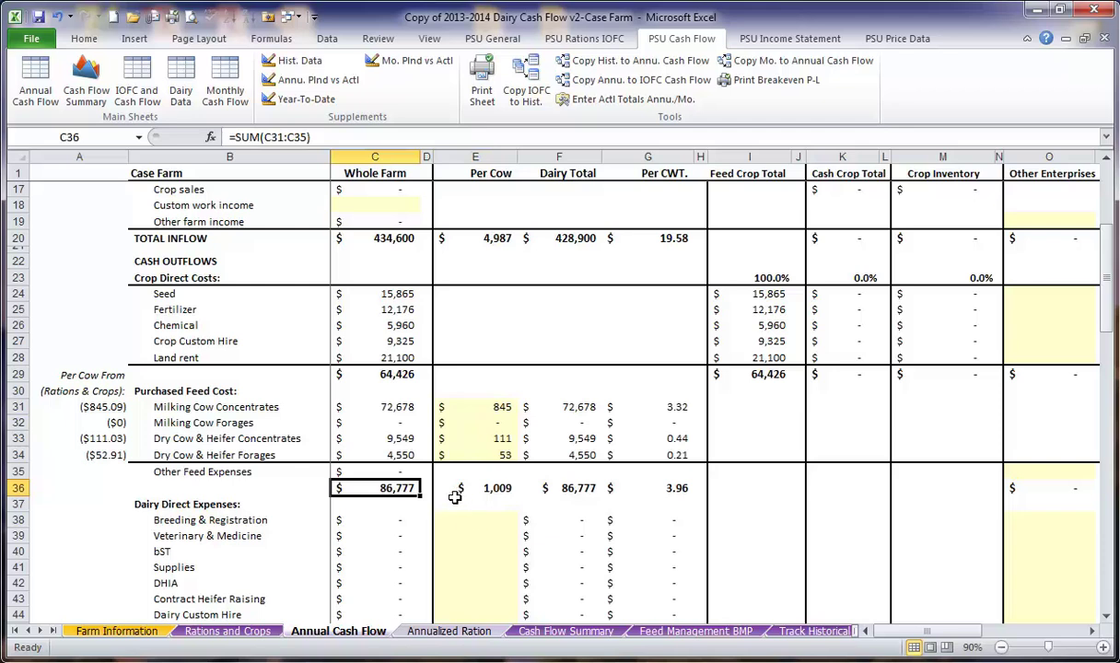
scroll(456, 497, down, 1)
click(443, 437)
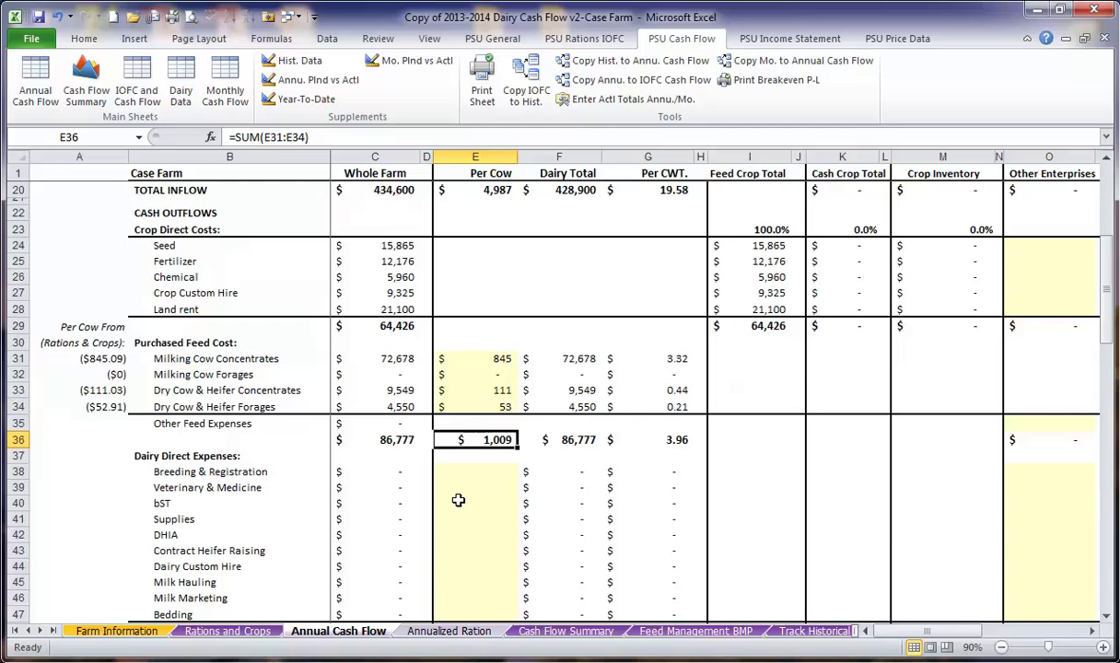
scroll(458, 497, down, 2)
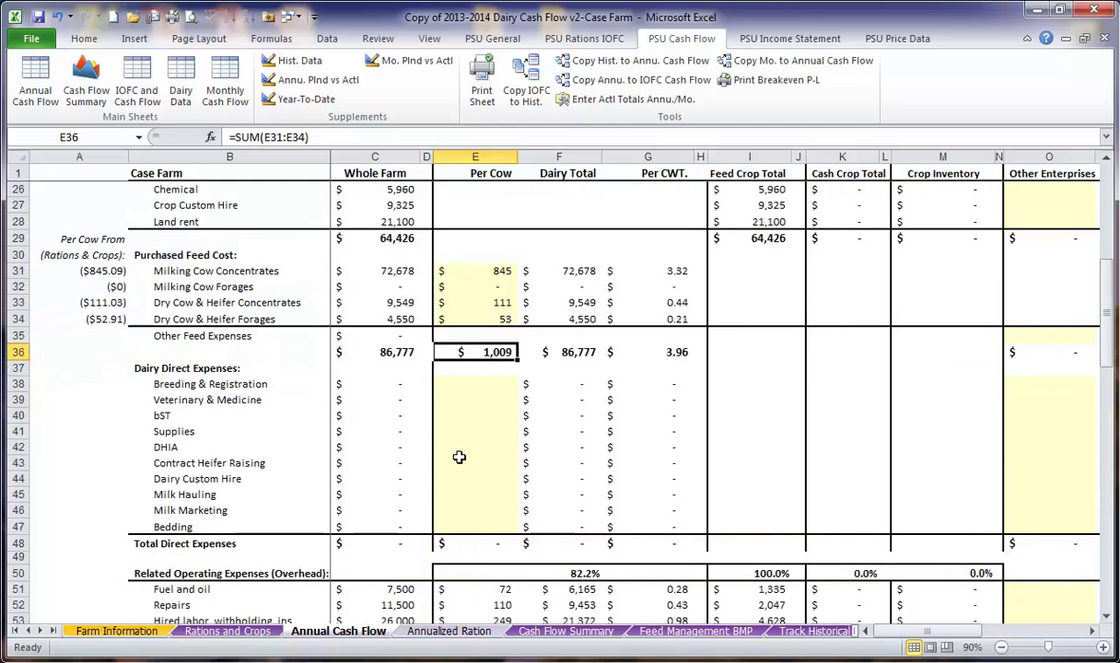
Enter the per-cow dairy direct expenses: Breeding & Registration 64, Veterinary & Medicine 127 and bST 19.
click(482, 385)
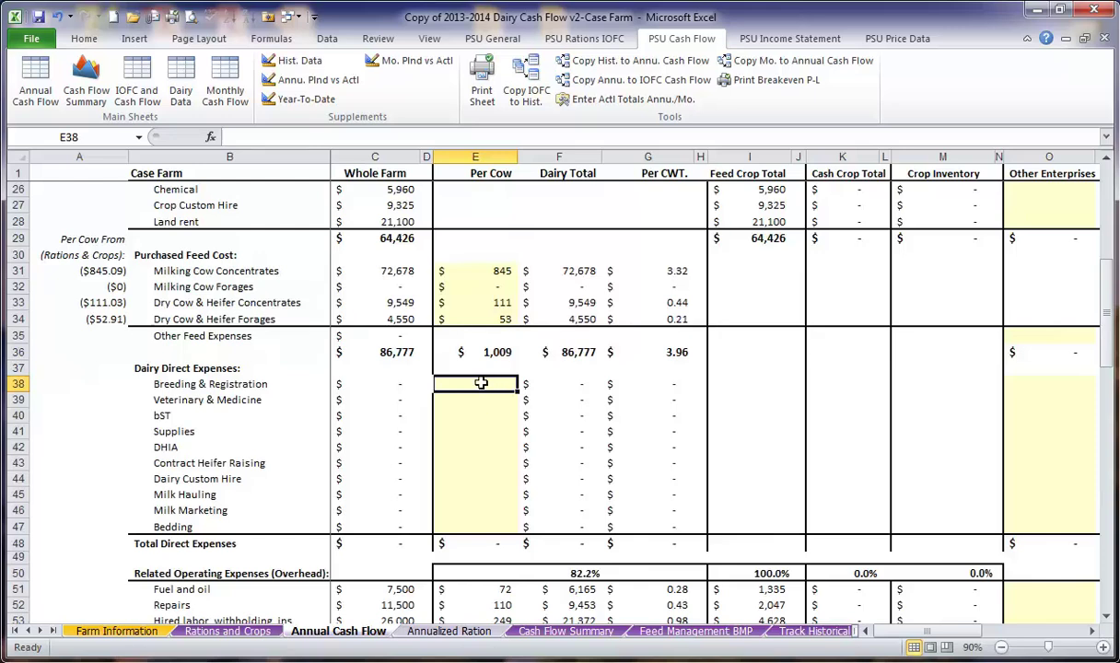
click(470, 158)
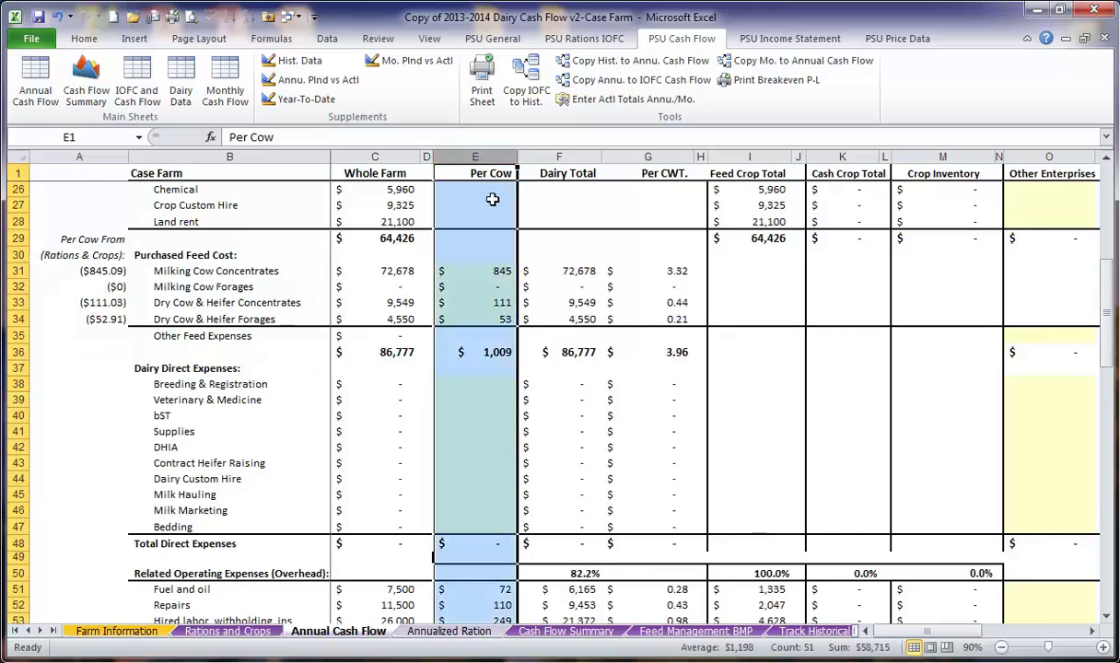
click(488, 385)
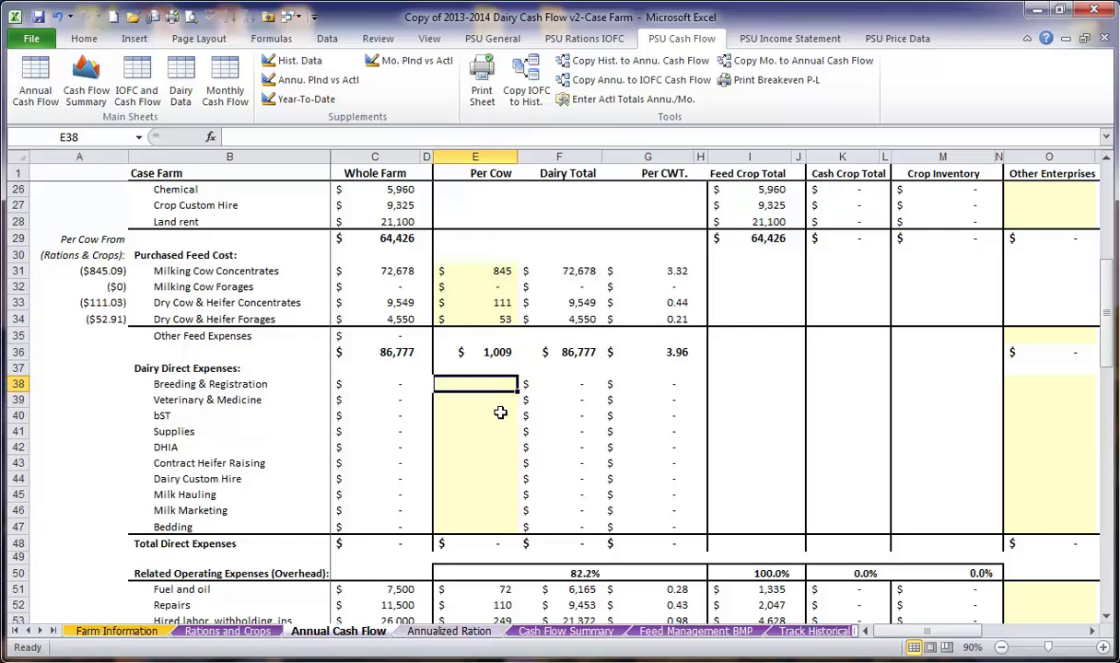
text(64)
key(Return)
text(127)
key(Return)
text(19)
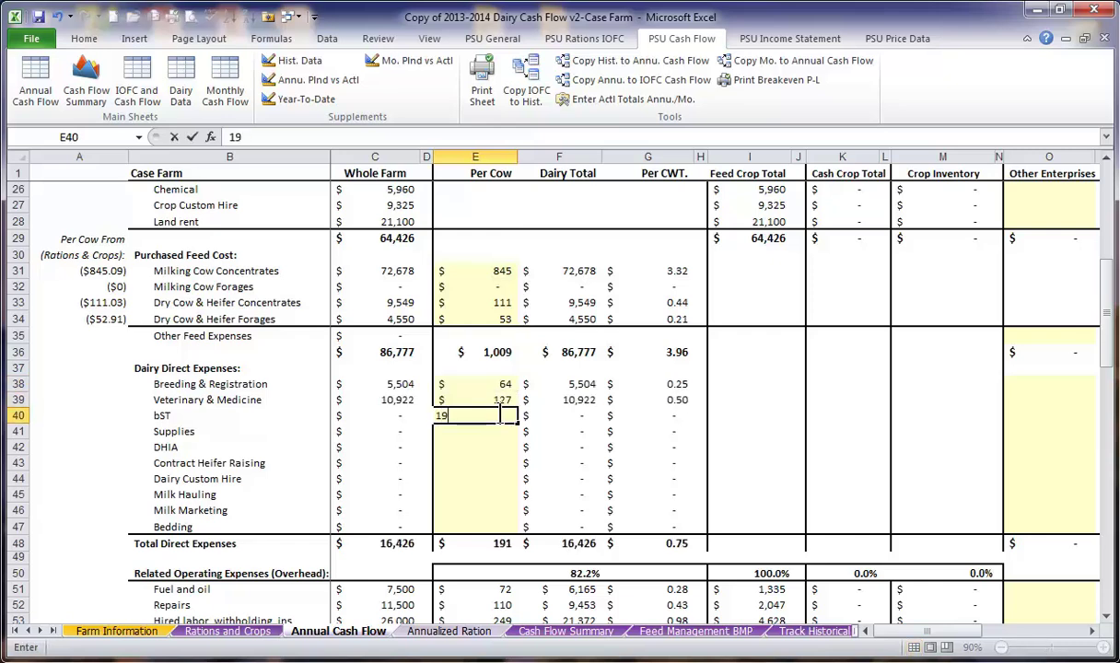
key(Return)
Enter per-cow Supplies 173, DHIA 21 and Dairy Custom Hire 10, leaving Contract Heifer Raising empty.
text(173)
key(Return)
text(21)
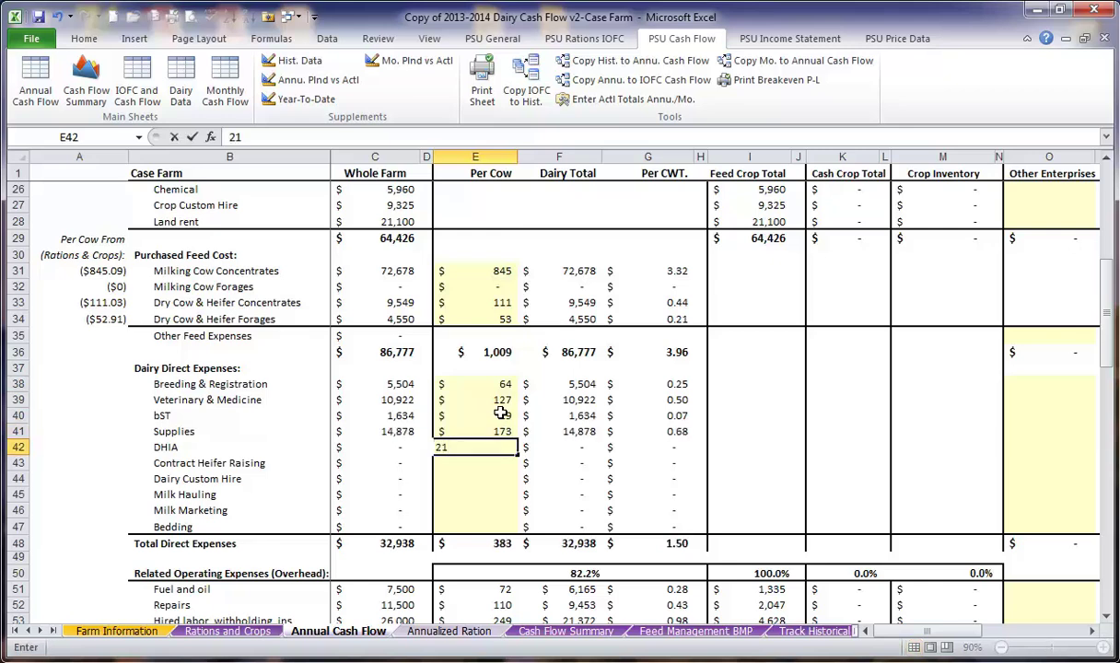
key(Return)
key(Return)
text(10)
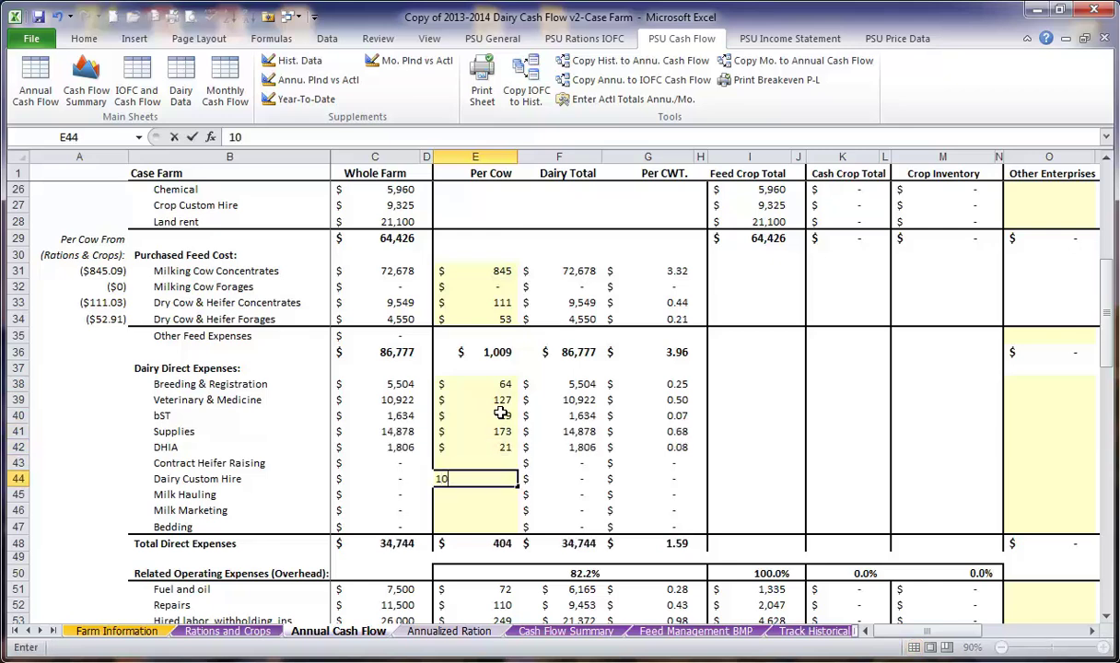
key(Return)
Enter per-cow Milk Hauling 155, Milk Marketing 56 and Bedding 60 in the dairy direct expenses.
text(155)
key(Return)
text(56)
key(Return)
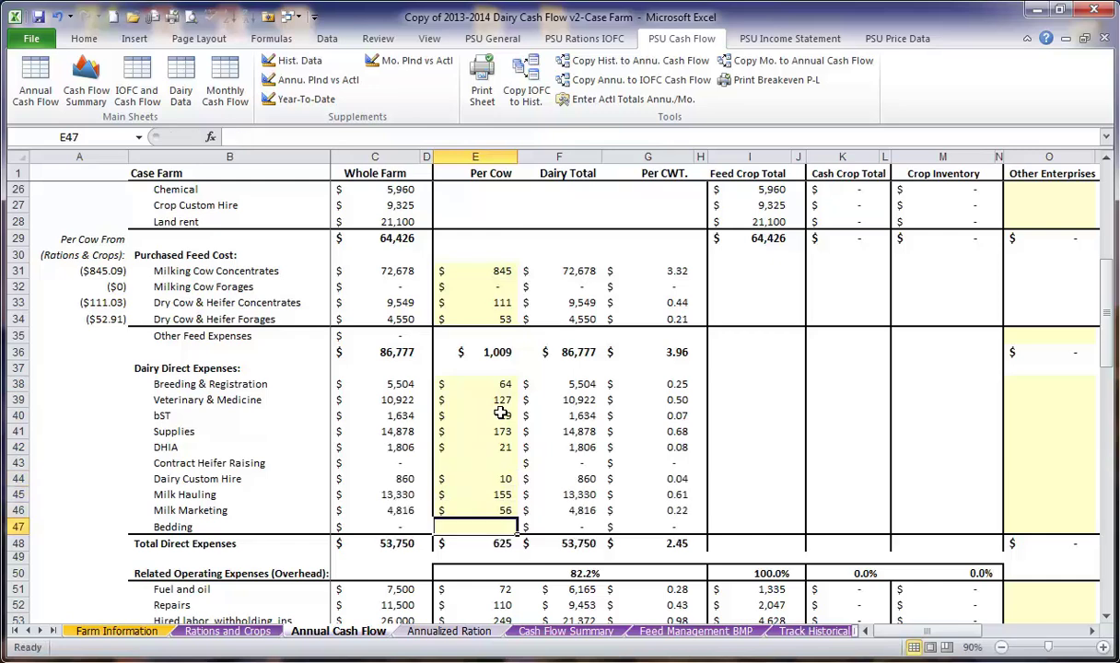
text(60)
key(Return)
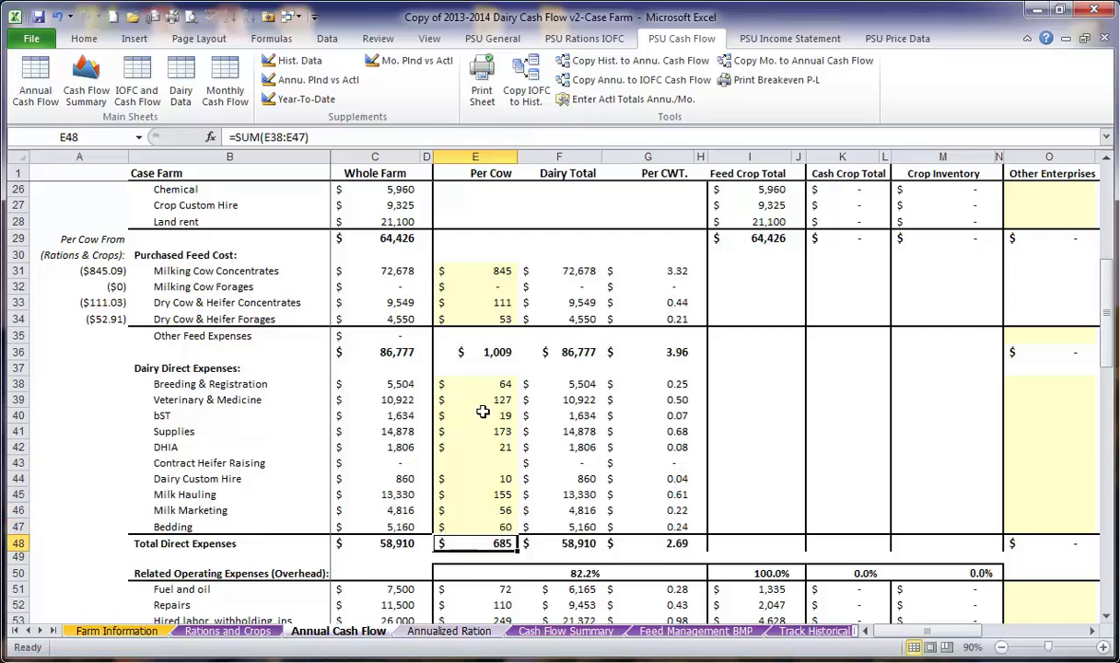
Review the Whole Farm total direct expenses, overhead expenses, family living draw and loan payments.
scroll(482, 413, down, 1)
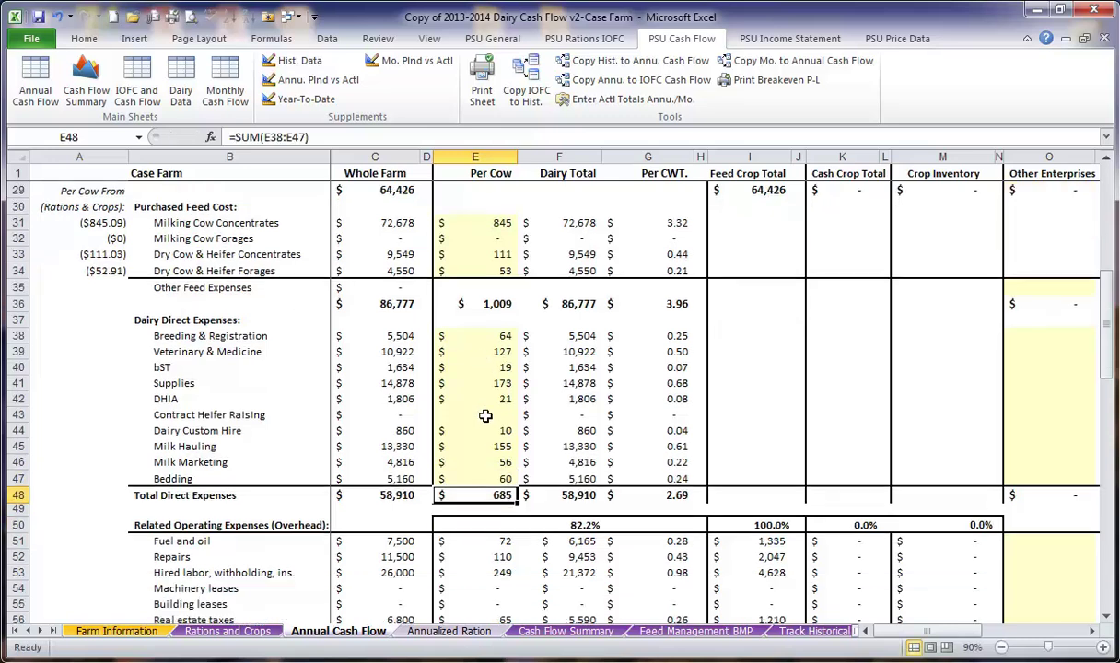
click(393, 497)
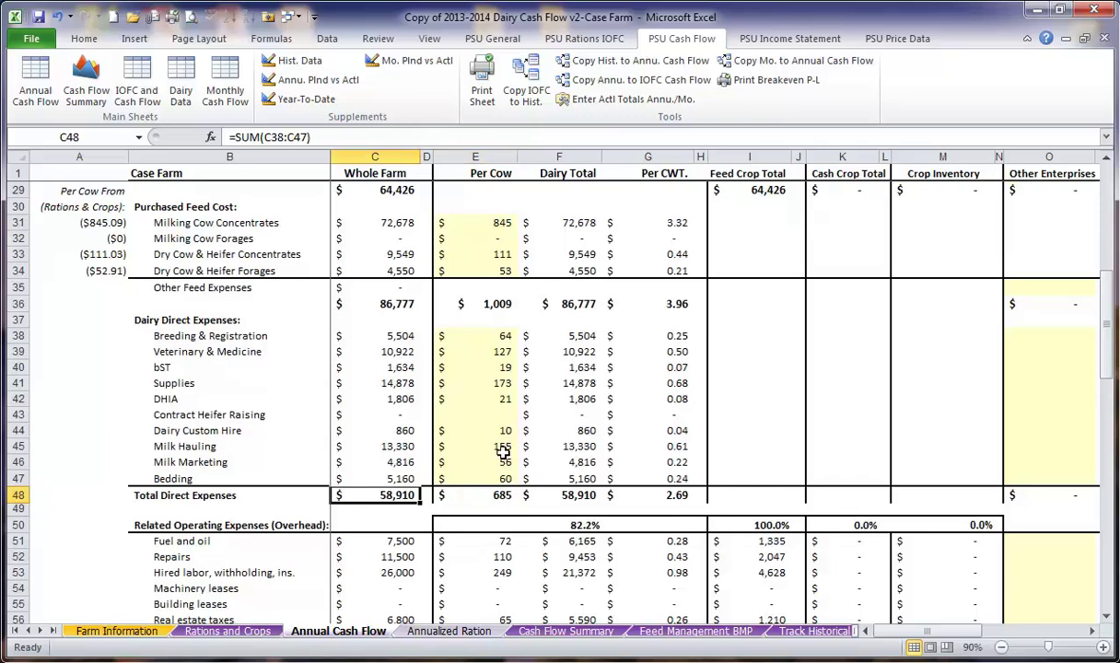
scroll(503, 449, down, 1)
scroll(503, 449, down, 4)
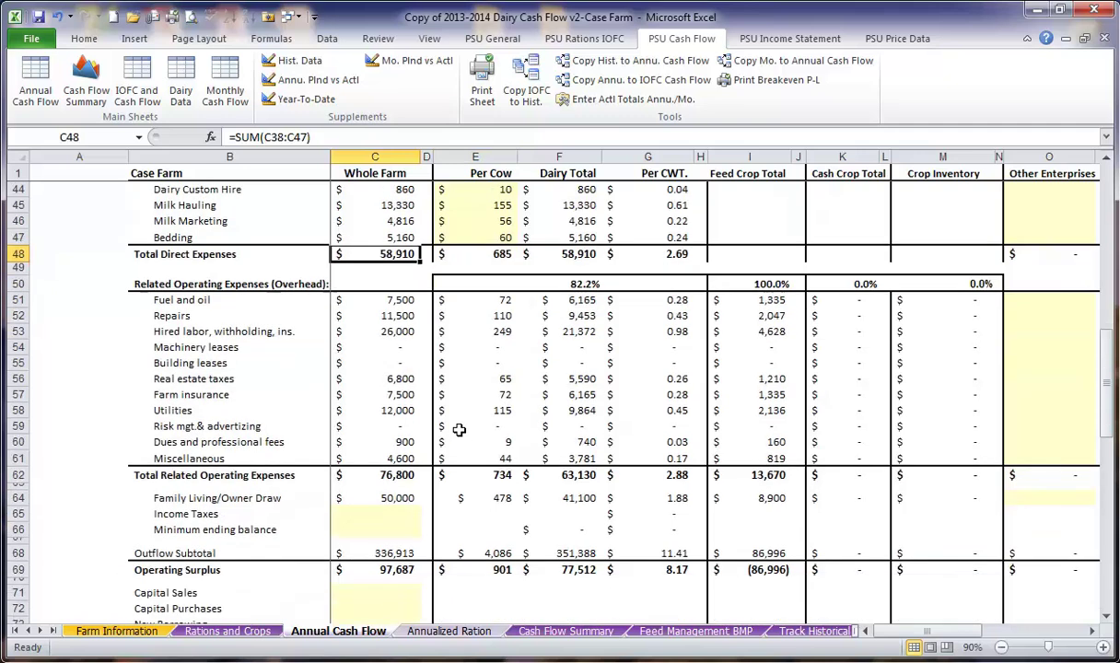
click(372, 300)
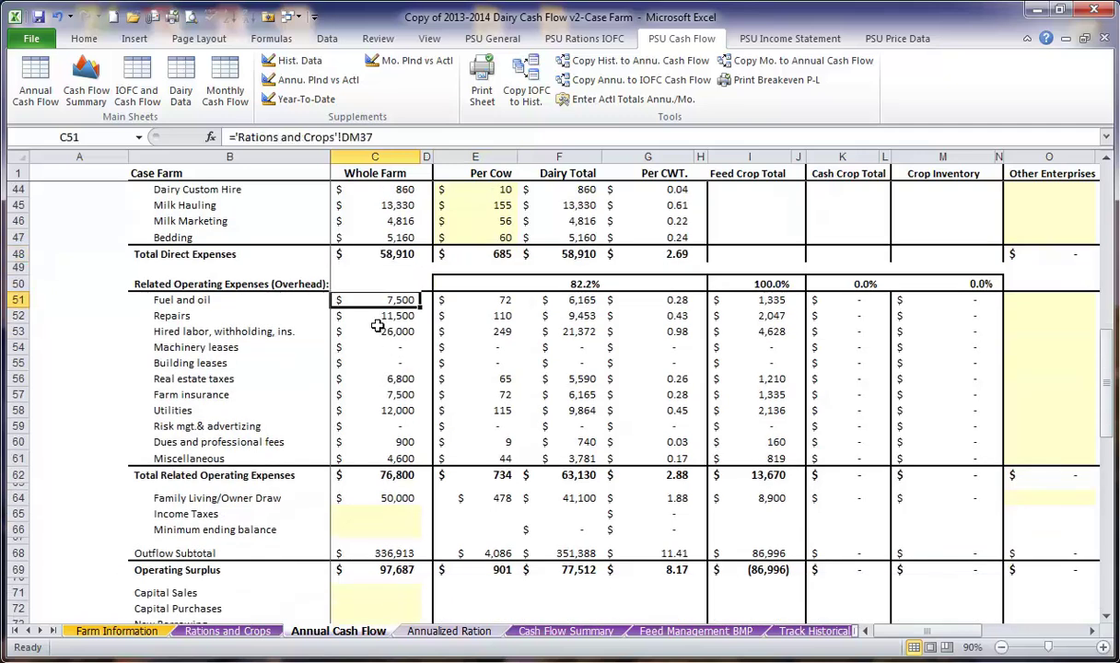
scroll(378, 332, down, 2)
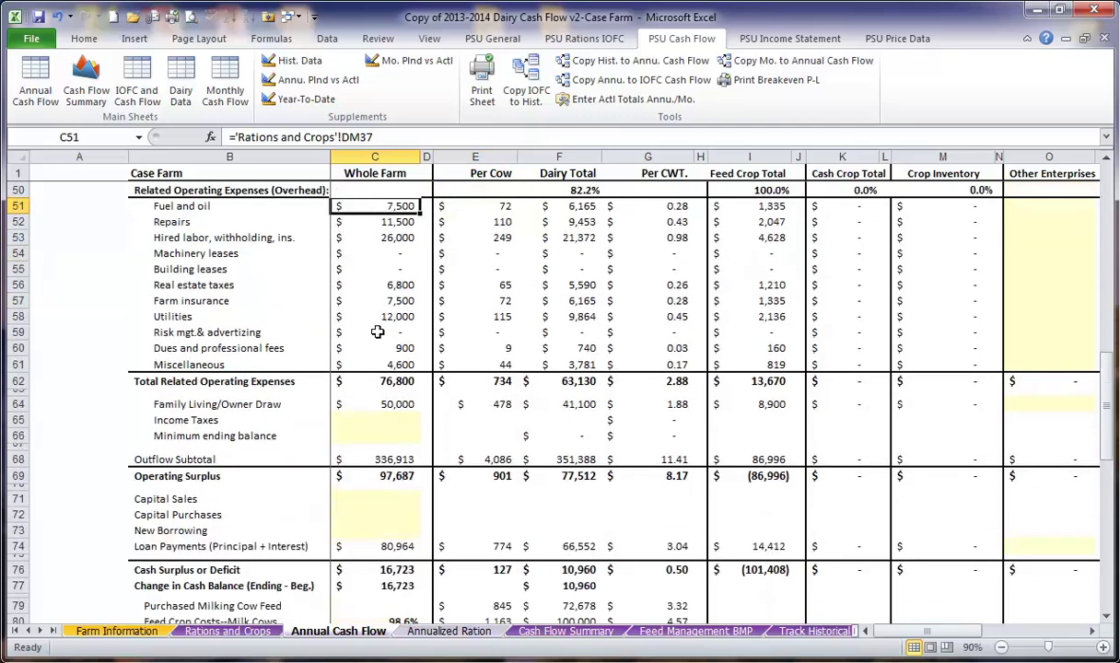
scroll(378, 333, down, 1)
click(369, 355)
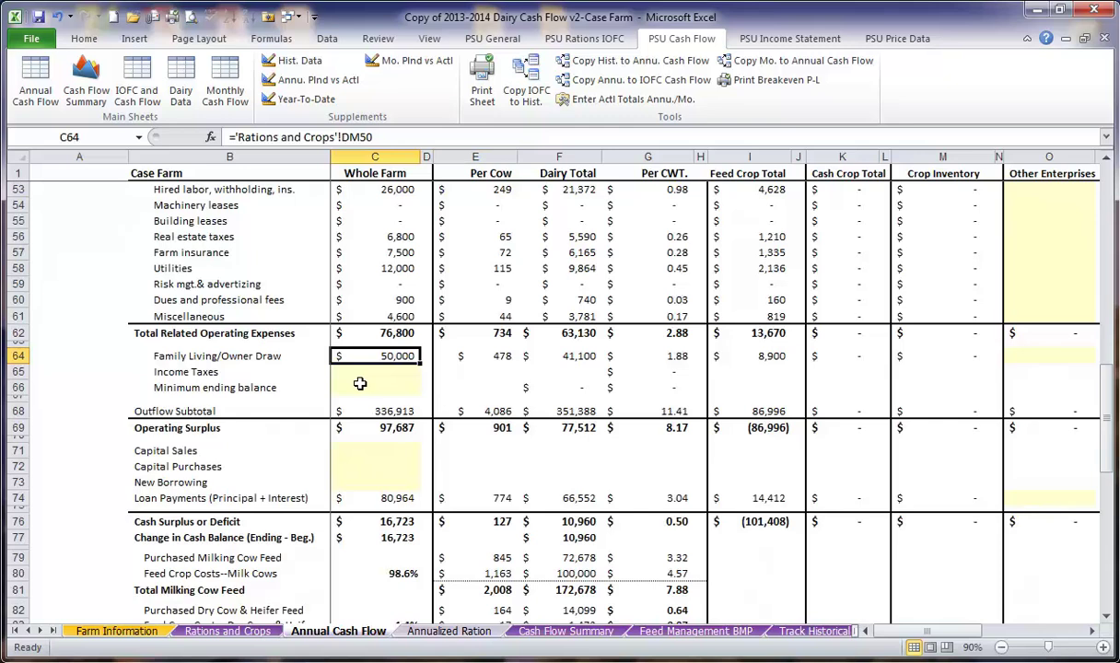
click(354, 481)
click(373, 495)
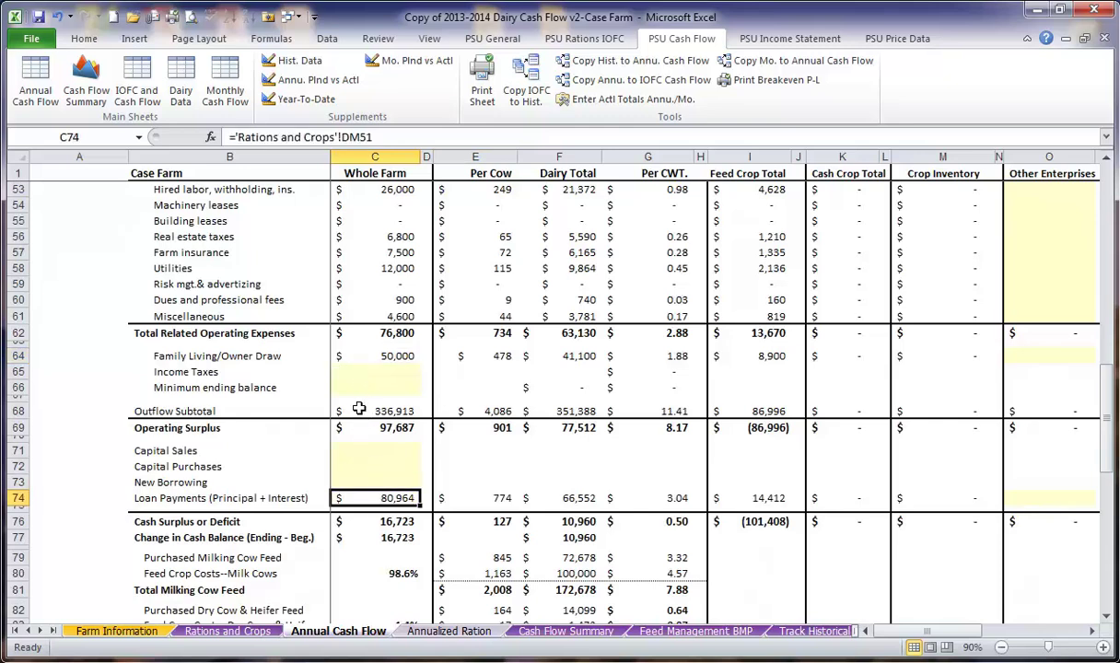
Examine the Whole Farm outflow subtotal, operating surplus, income tax, capital and borrowing entries, and the cash surplus or deficit.
scroll(359, 408, down, 1)
click(363, 365)
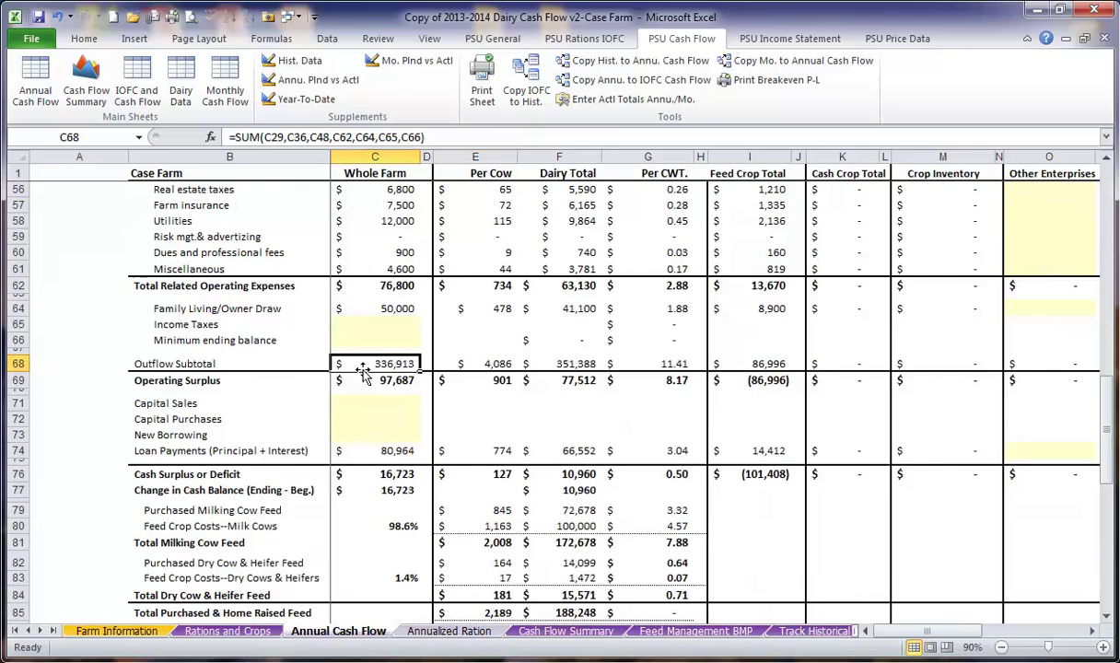
click(366, 378)
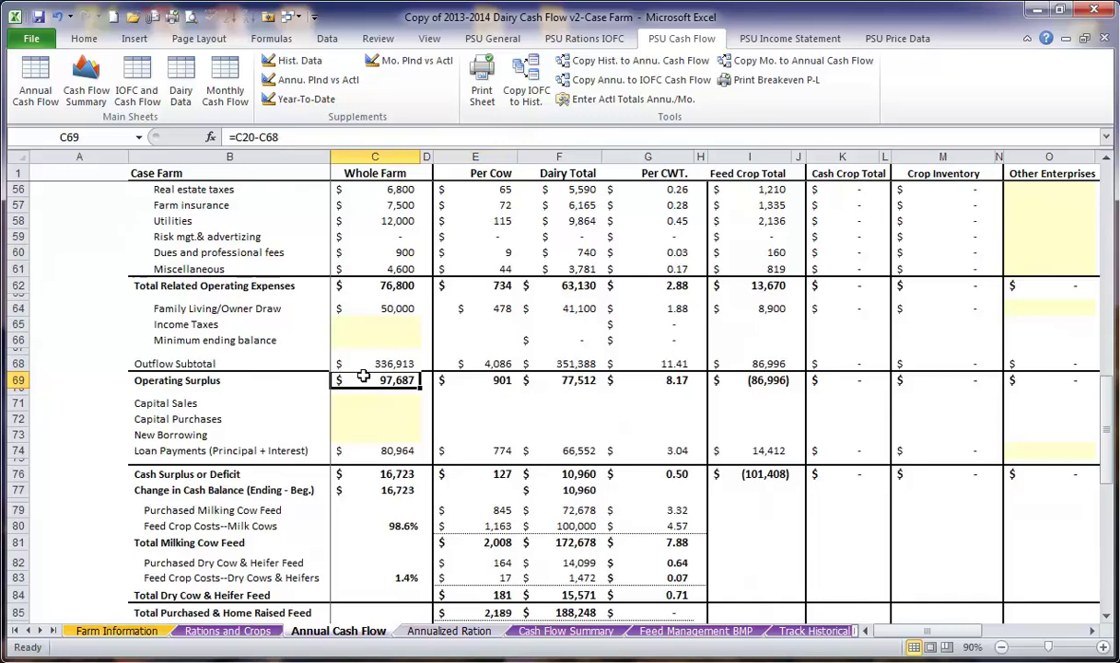
click(363, 324)
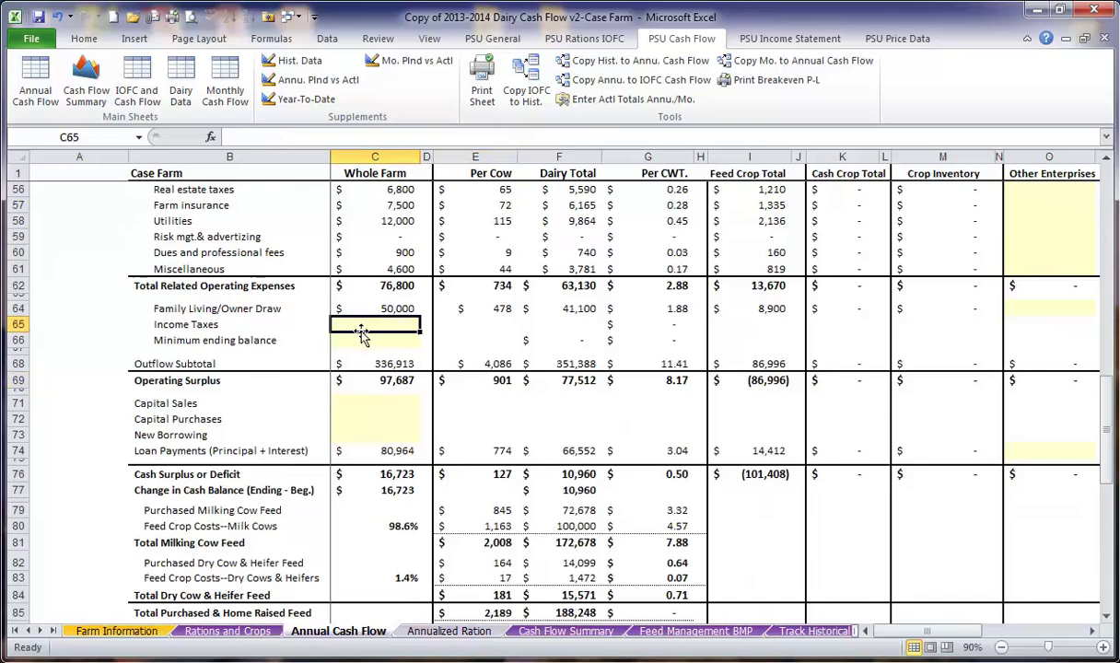
click(365, 402)
click(364, 420)
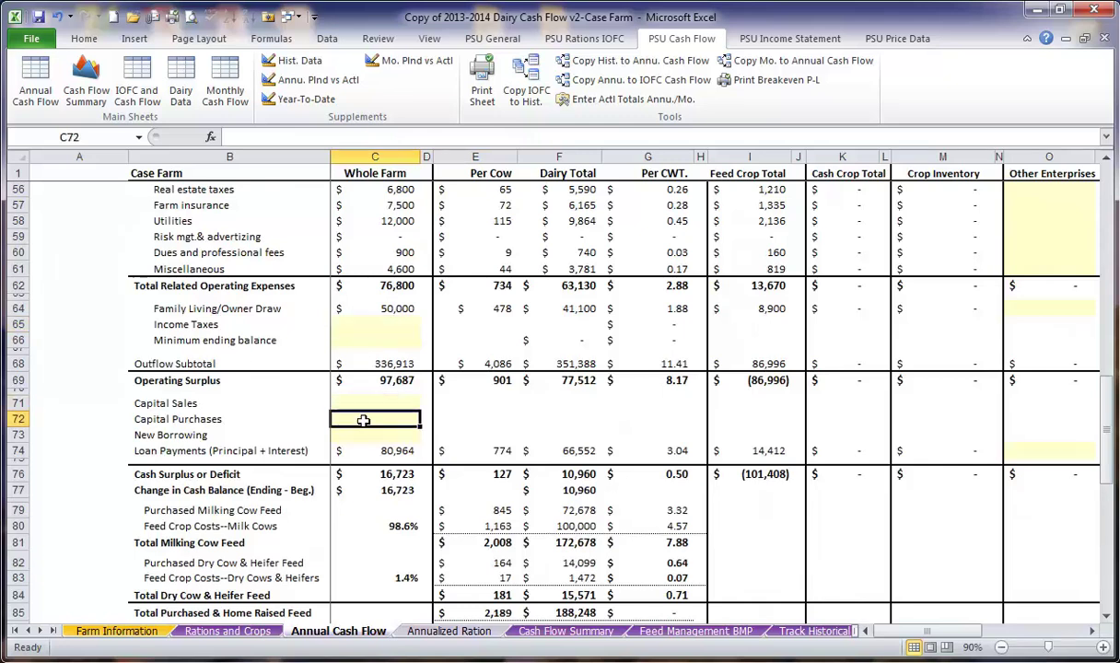
click(361, 434)
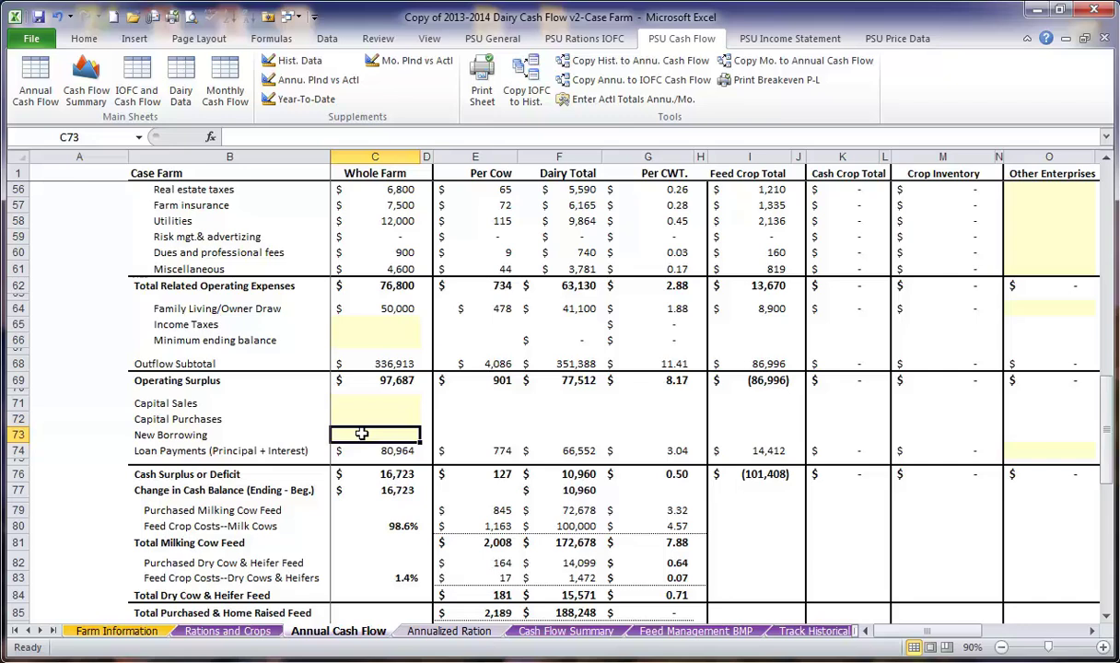
scroll(361, 434, down, 2)
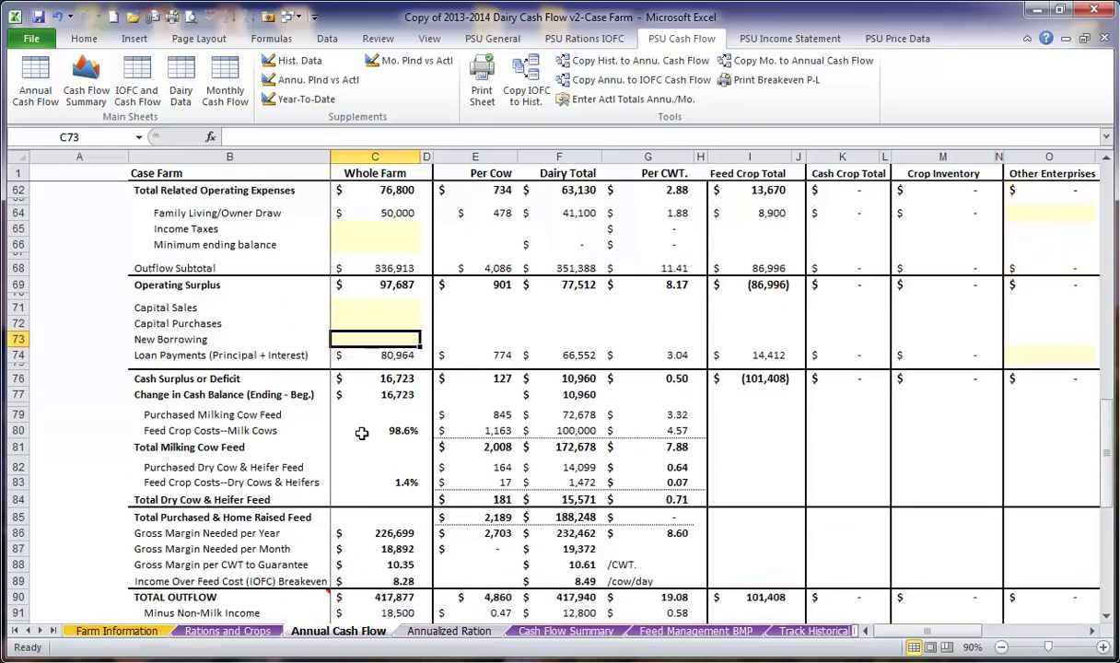
click(358, 375)
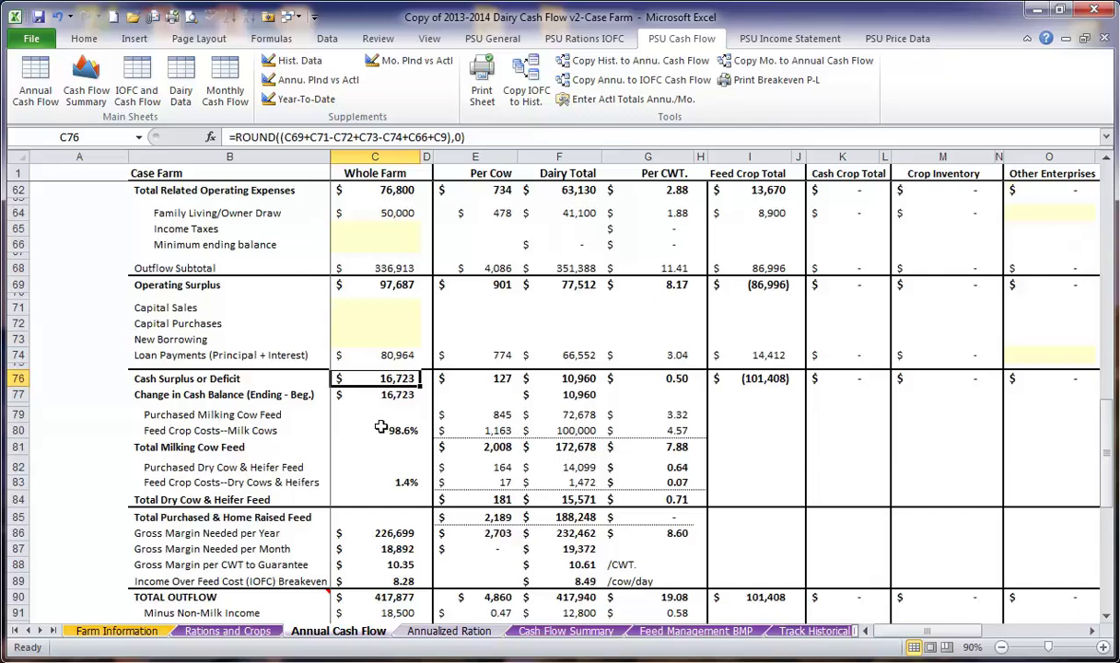
Set the Whole Farm Basis to Use to 2.5 and check the gross milk and Class III breakeven prices.
scroll(366, 399, down, 4)
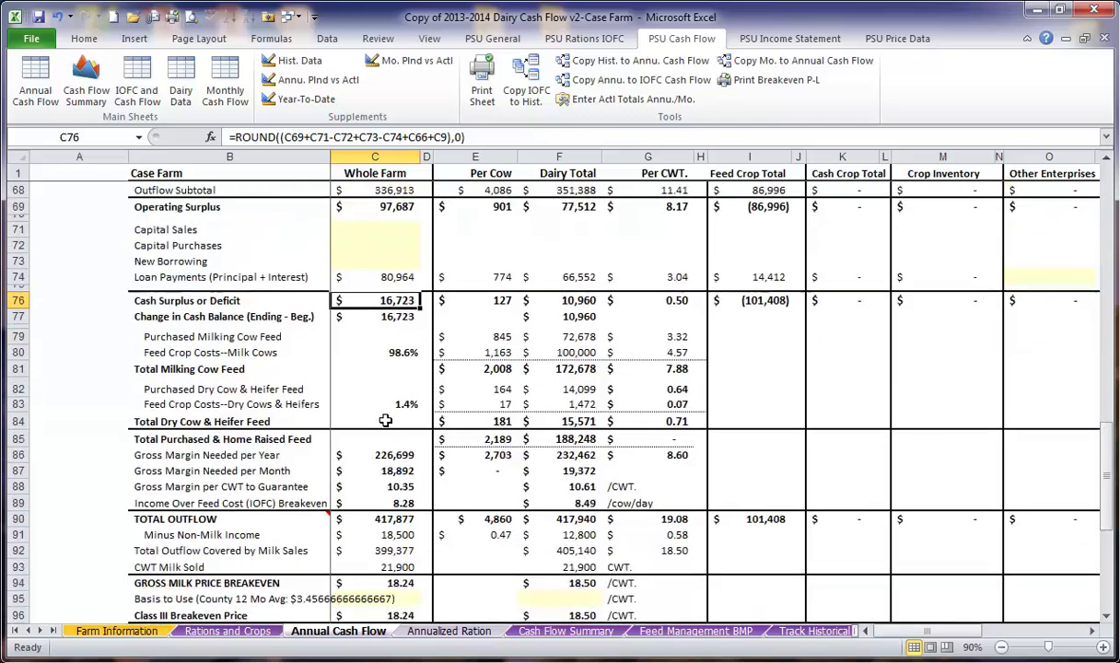
click(395, 516)
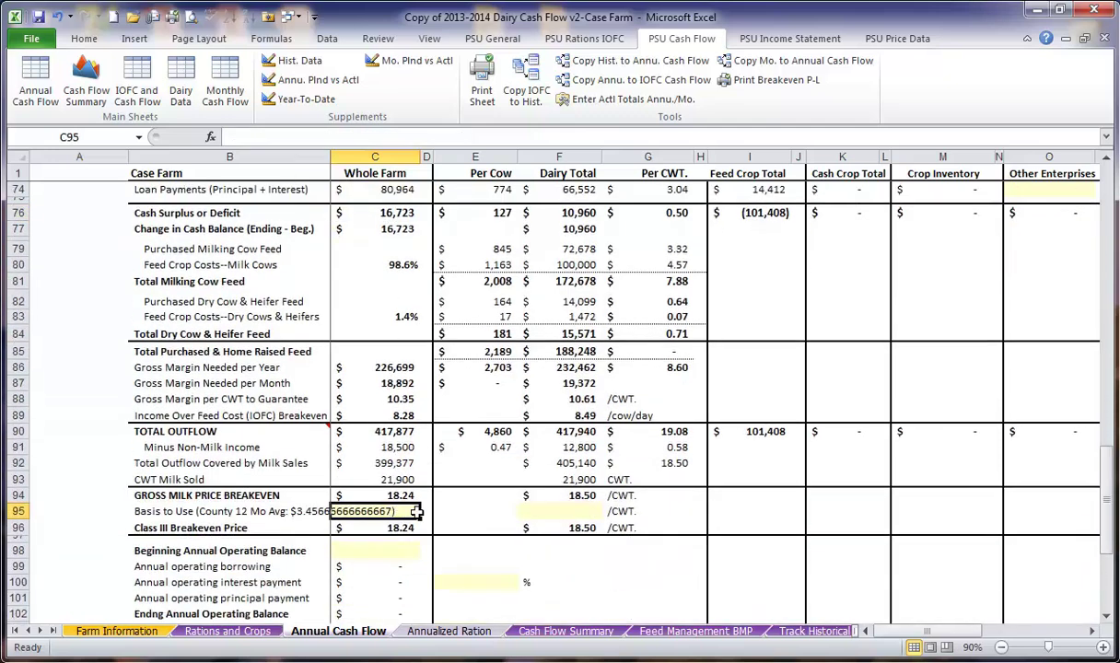
text(2.5)
key(Return)
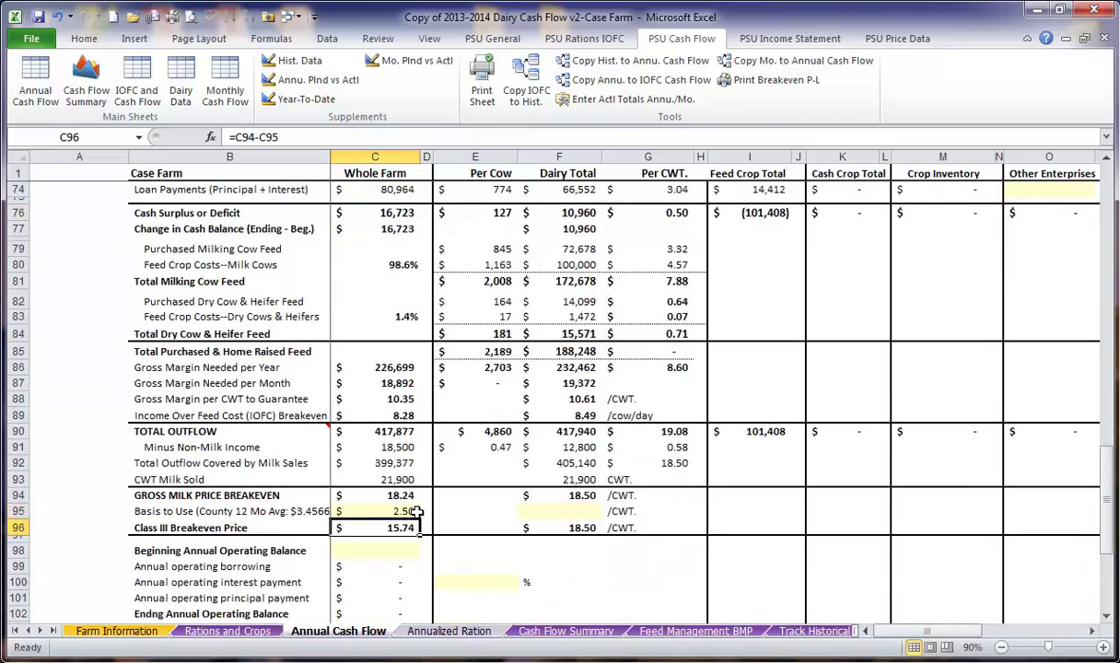
click(391, 495)
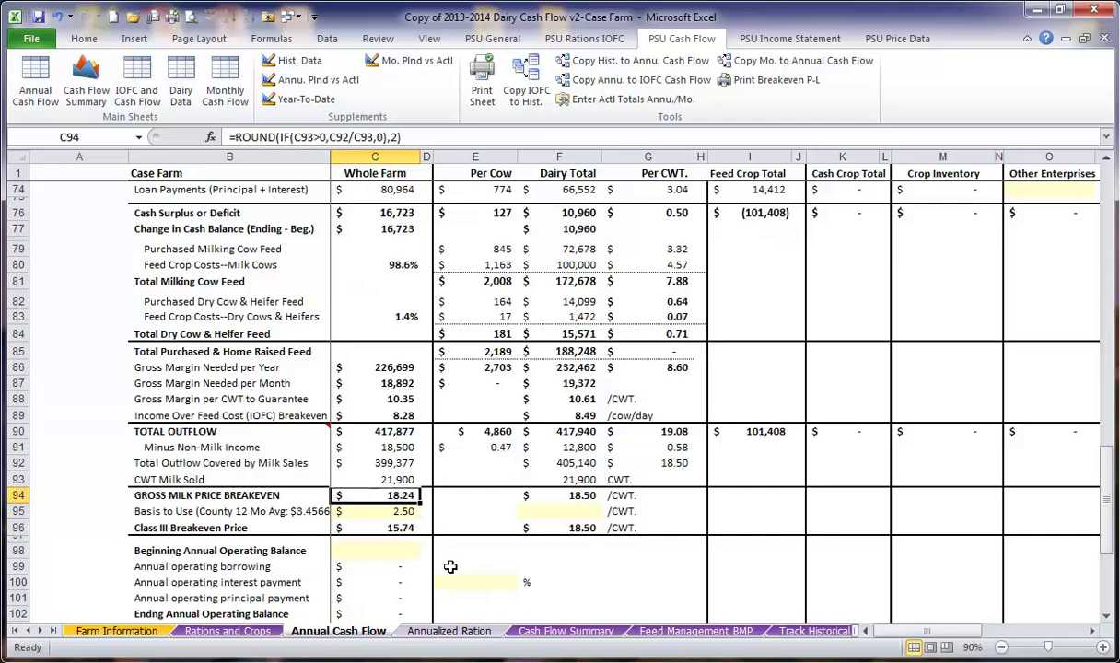
click(400, 527)
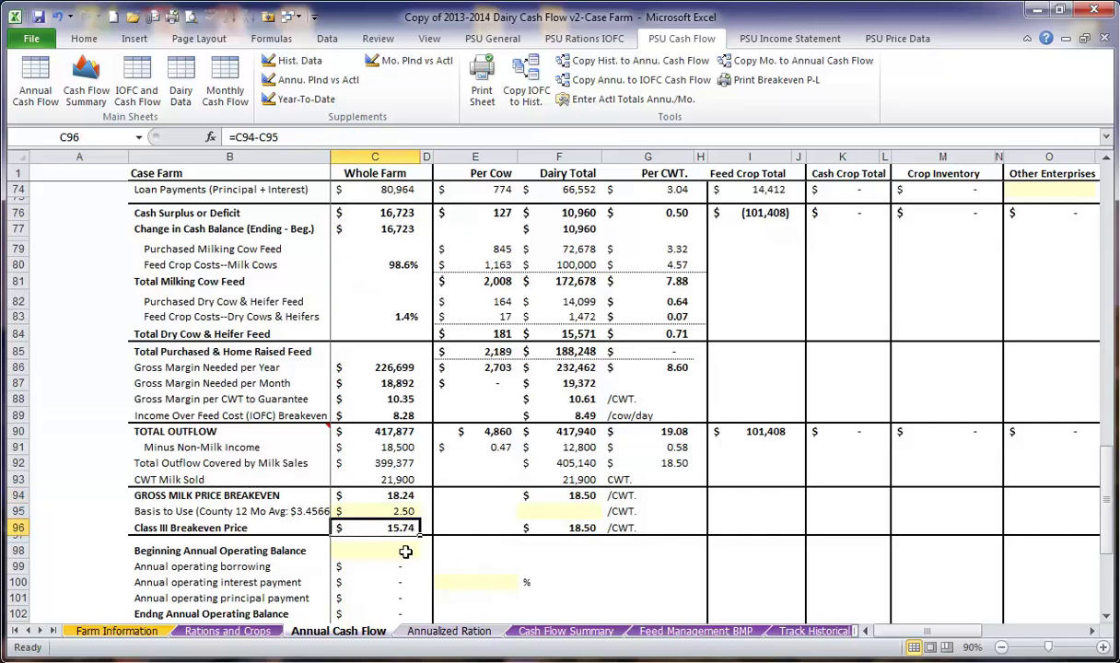
Set the Dairy Total Basis to Use to 2.5, leaving the operating balance and interest entries empty.
key(Down)
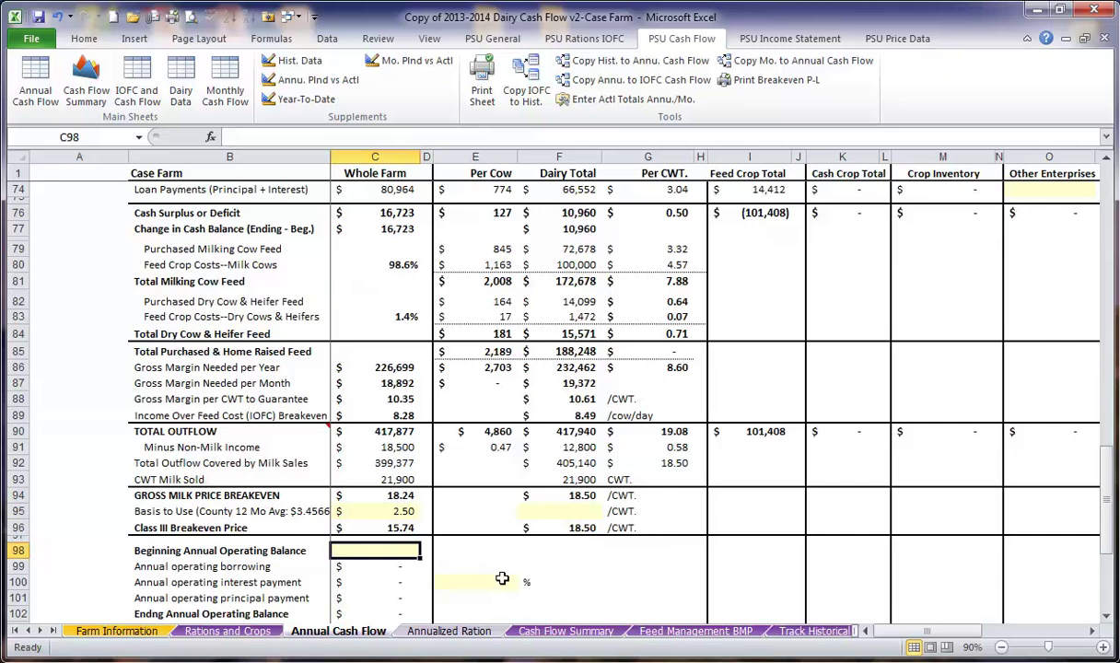
click(471, 581)
click(569, 509)
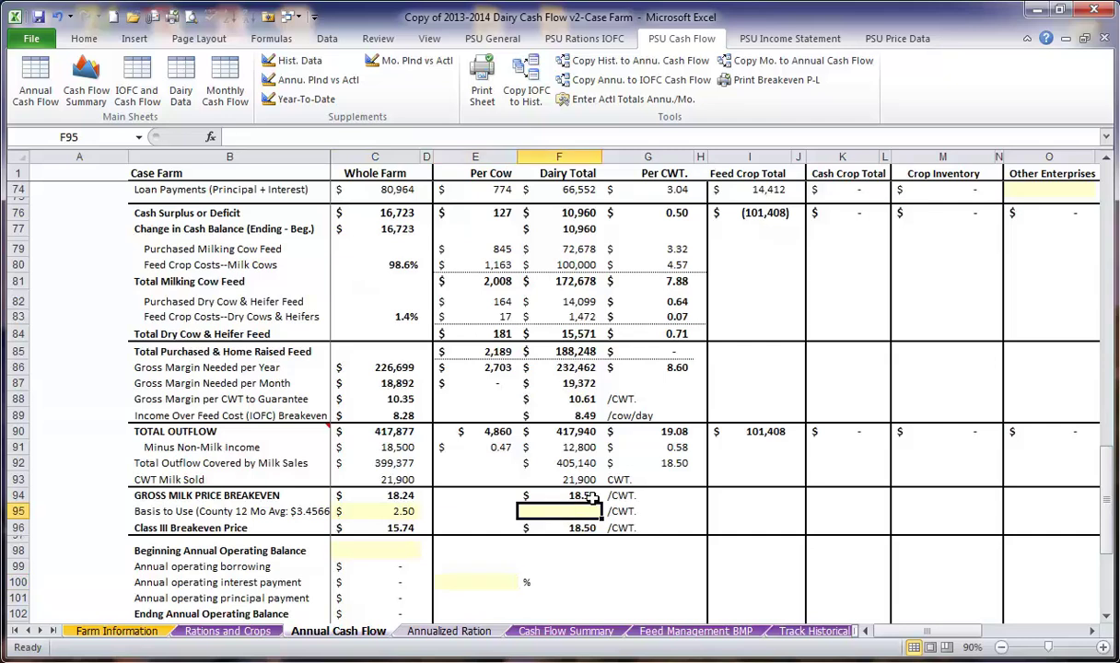
text(2.5)
key(Return)
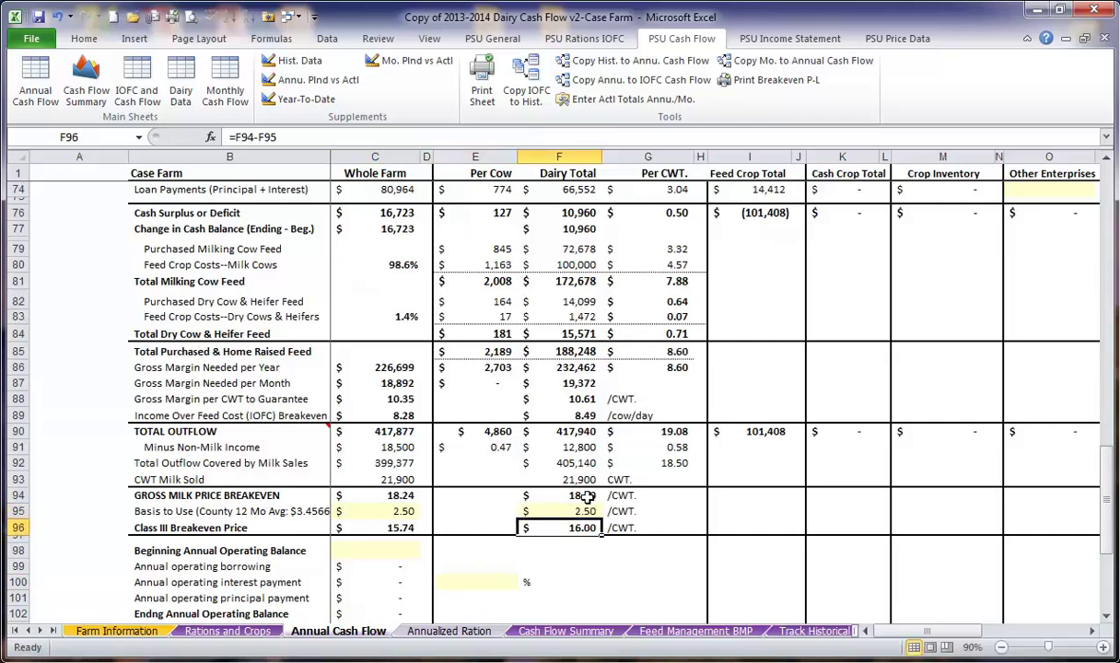
Compare the basis and gross milk price breakeven between the Whole Farm and Dairy Total columns.
click(385, 509)
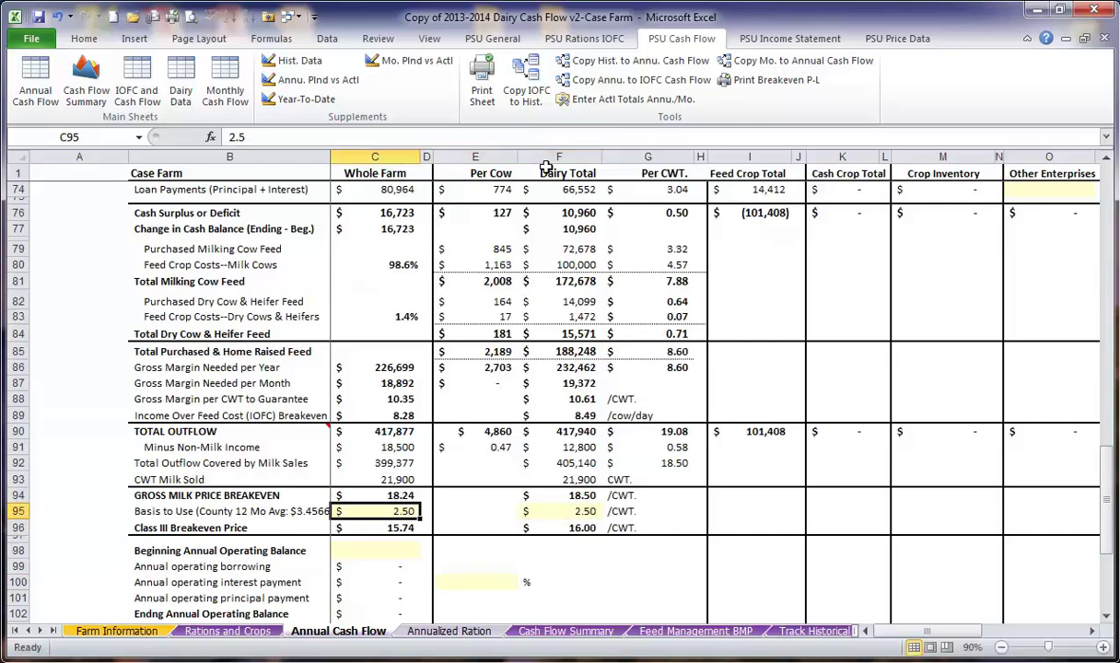
click(553, 527)
click(567, 507)
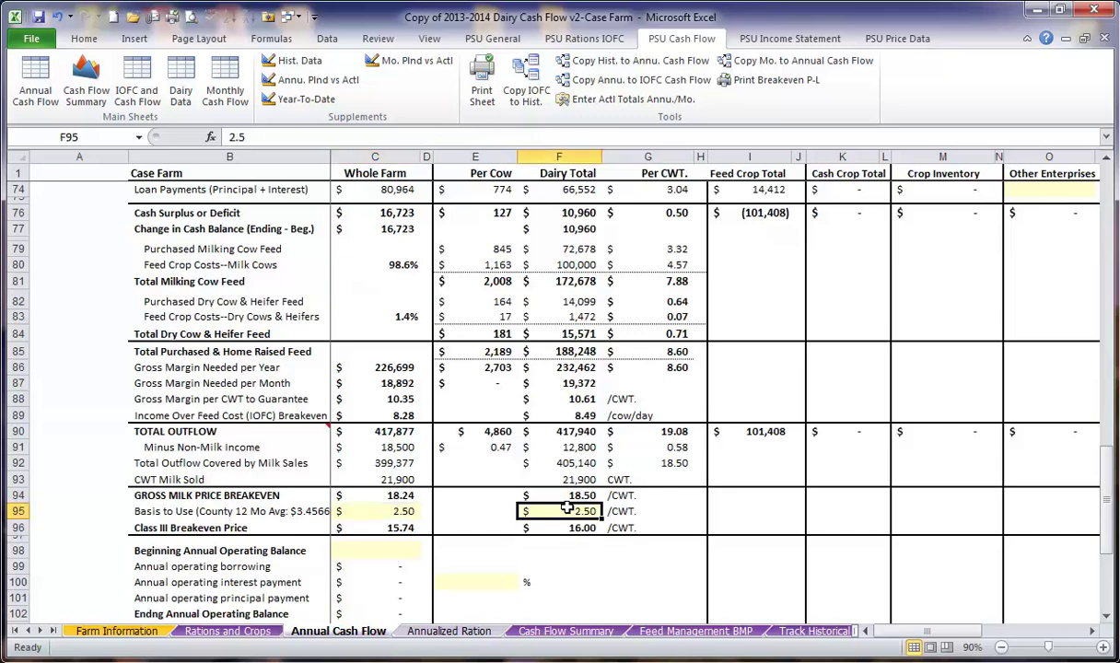
click(373, 494)
click(560, 500)
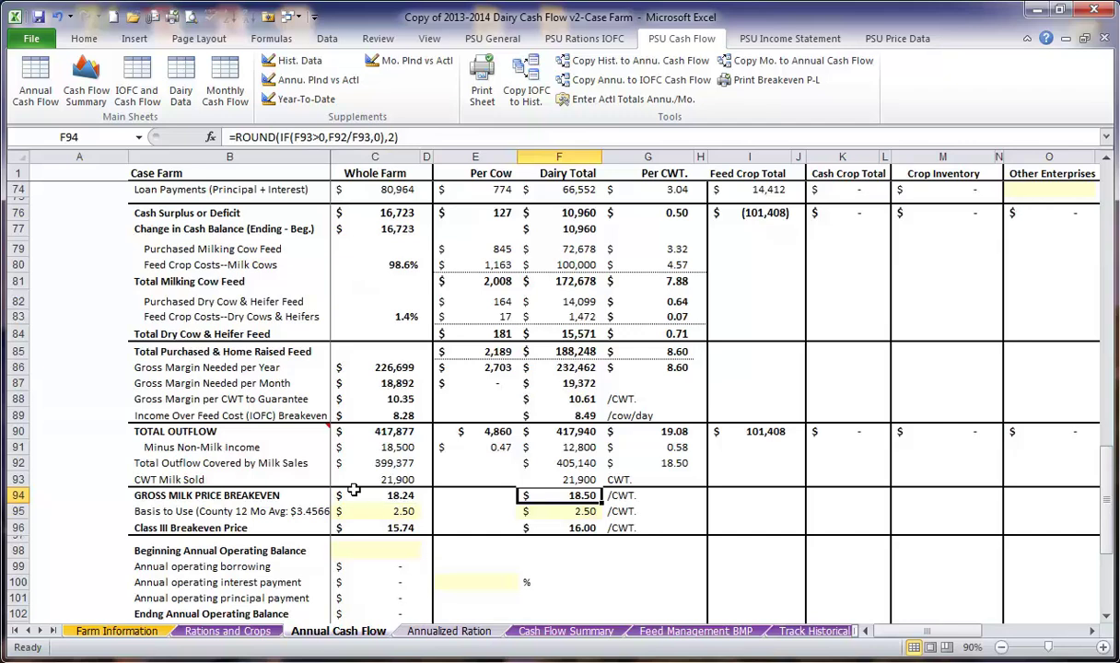
Return to the start of the Annual Cash Flow sheet and open the Cash Flow Summary sheet.
scroll(415, 373, up, 10)
scroll(422, 378, up, 14)
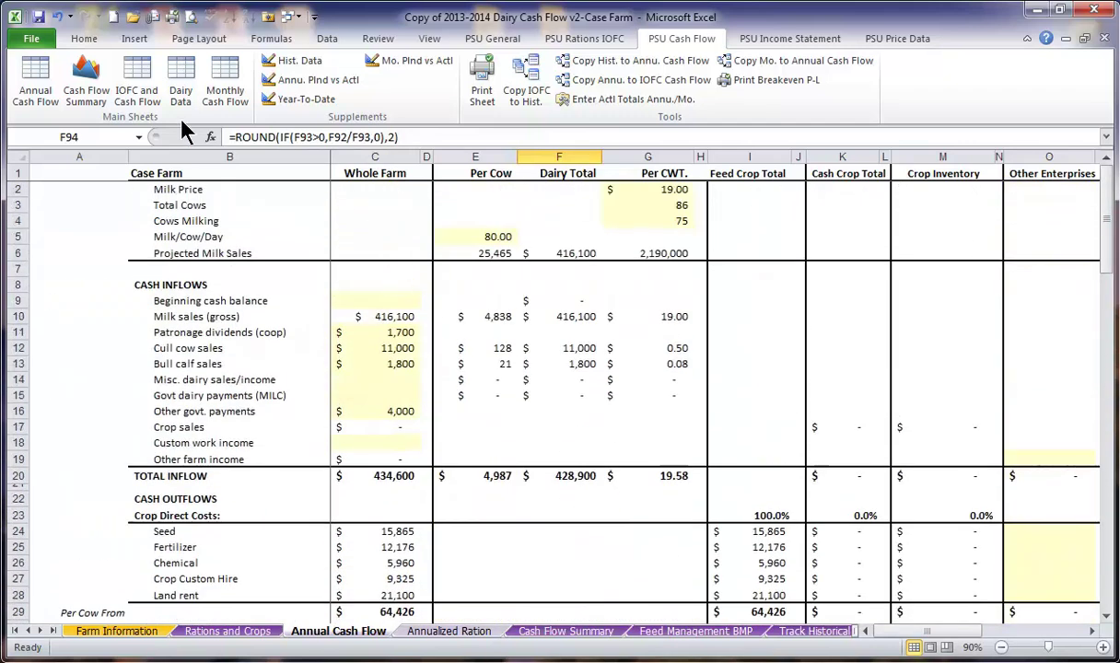
click(97, 74)
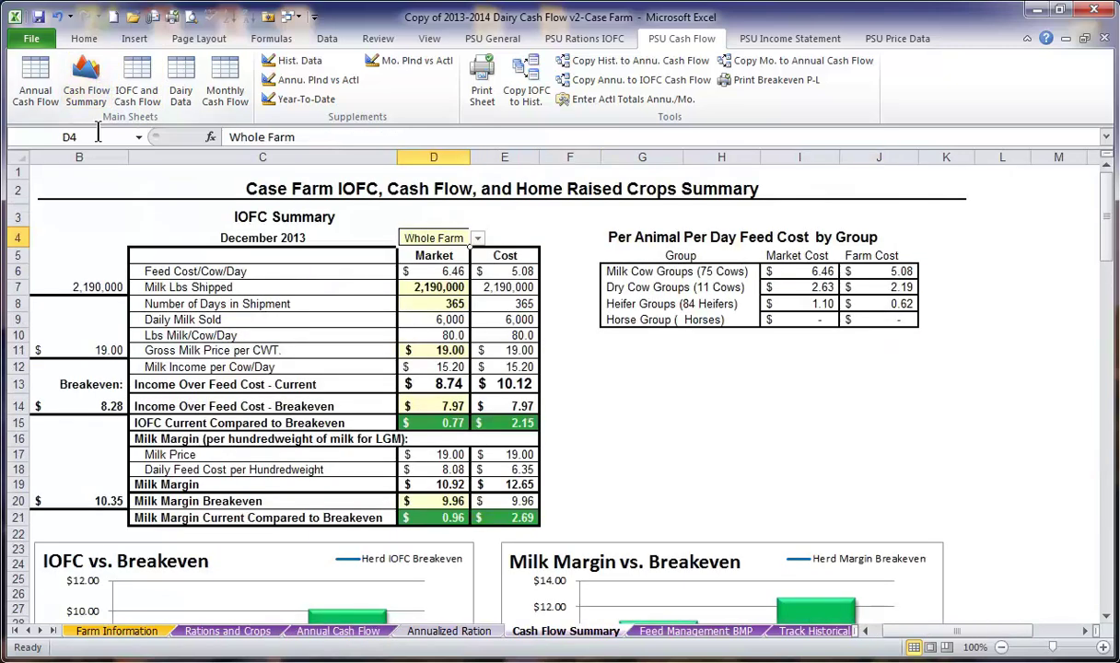
Choose Whole Farm as the IOFC Summary scope and check the Market milk pounds shipped, days in shipment and gross milk price.
click(477, 238)
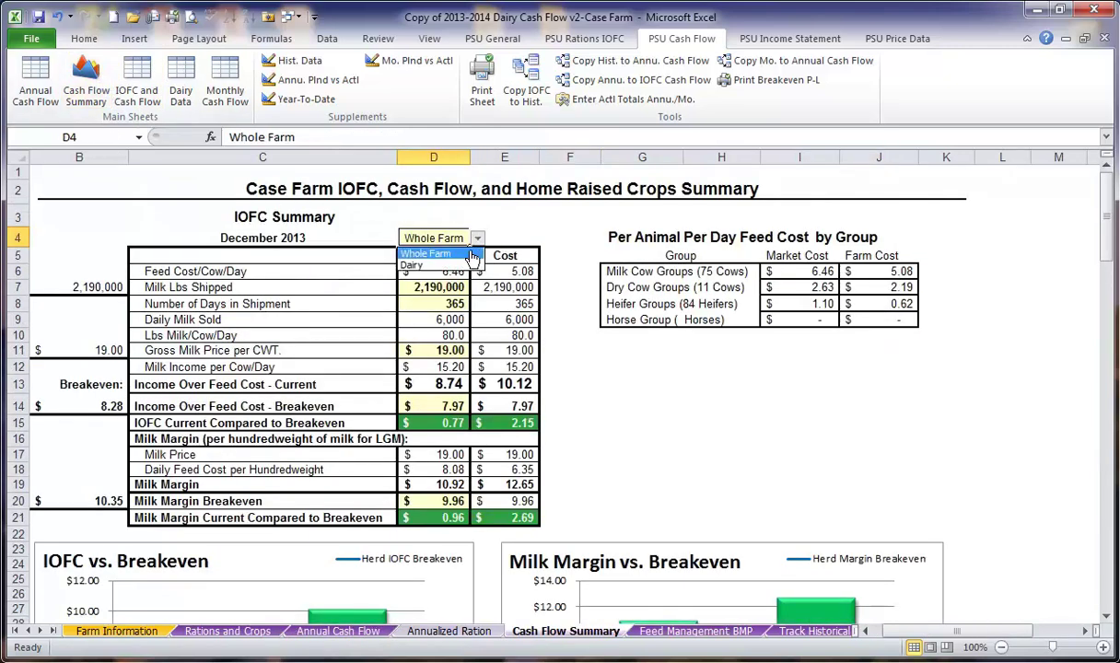
click(444, 253)
click(399, 287)
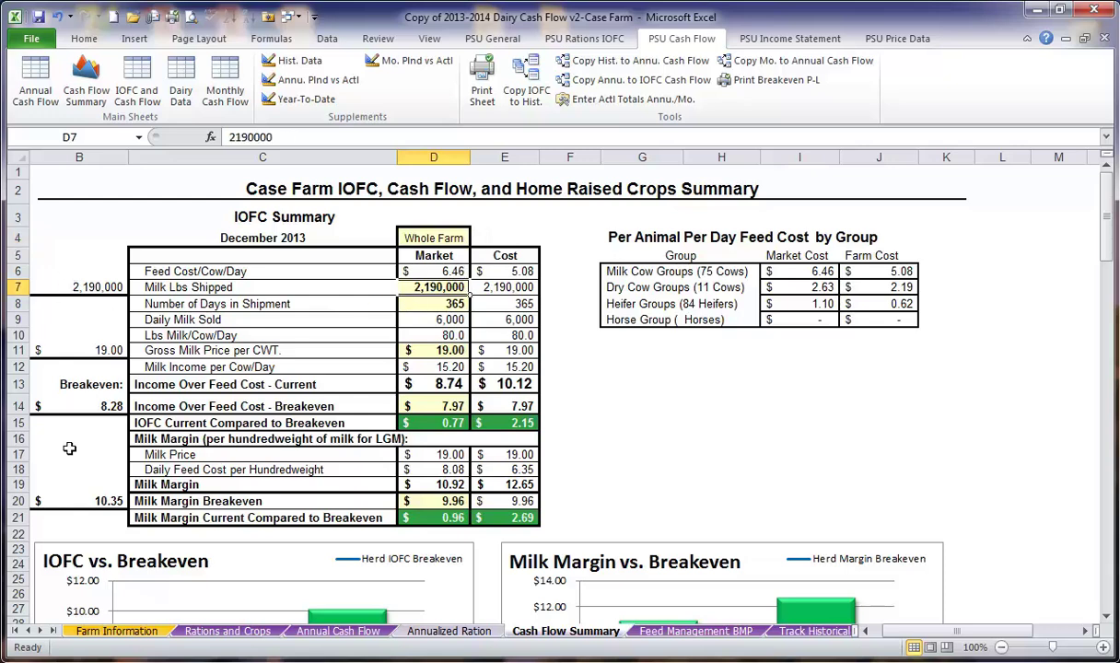
click(419, 303)
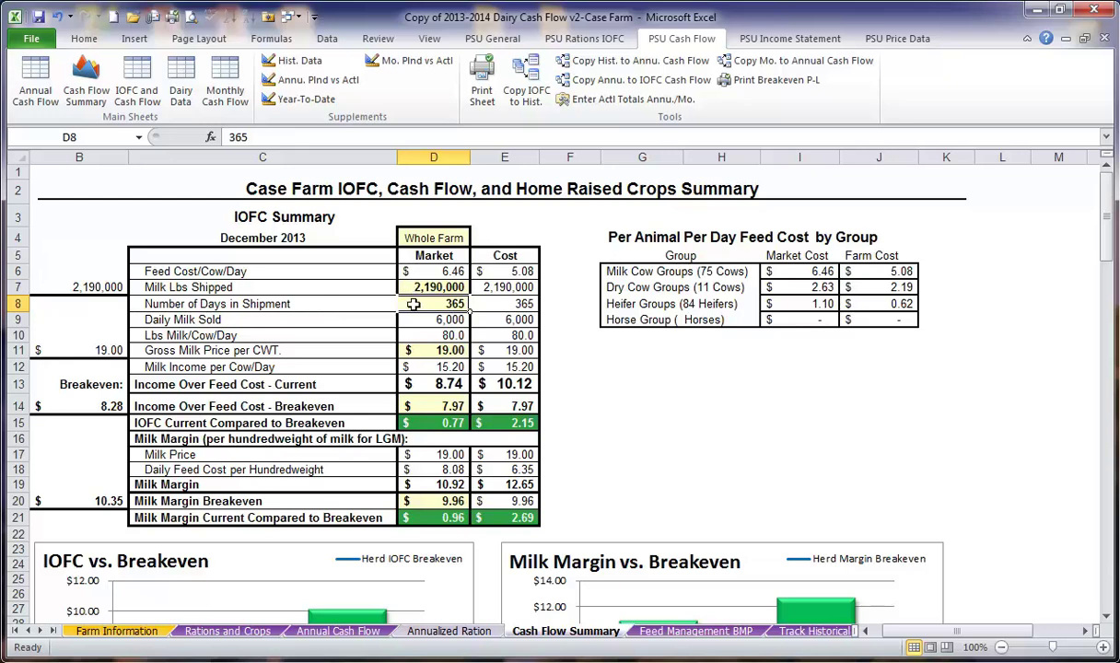
click(405, 349)
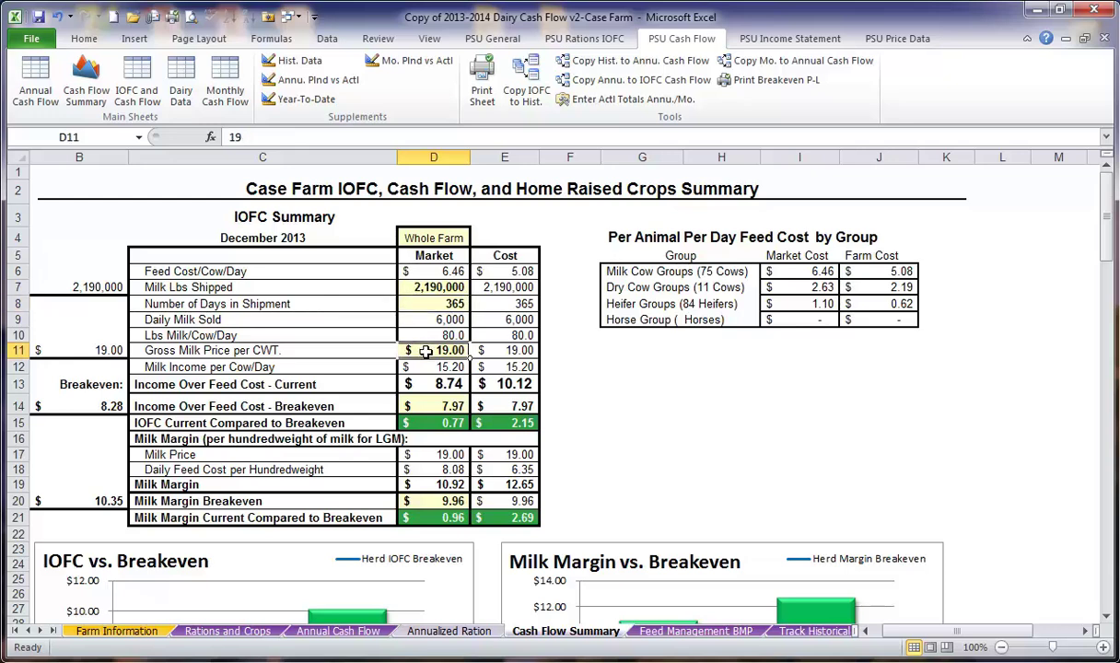
Set the Market Income Over Feed Cost - Breakeven to 8.28 in the IOFC Summary.
click(436, 407)
text(8)
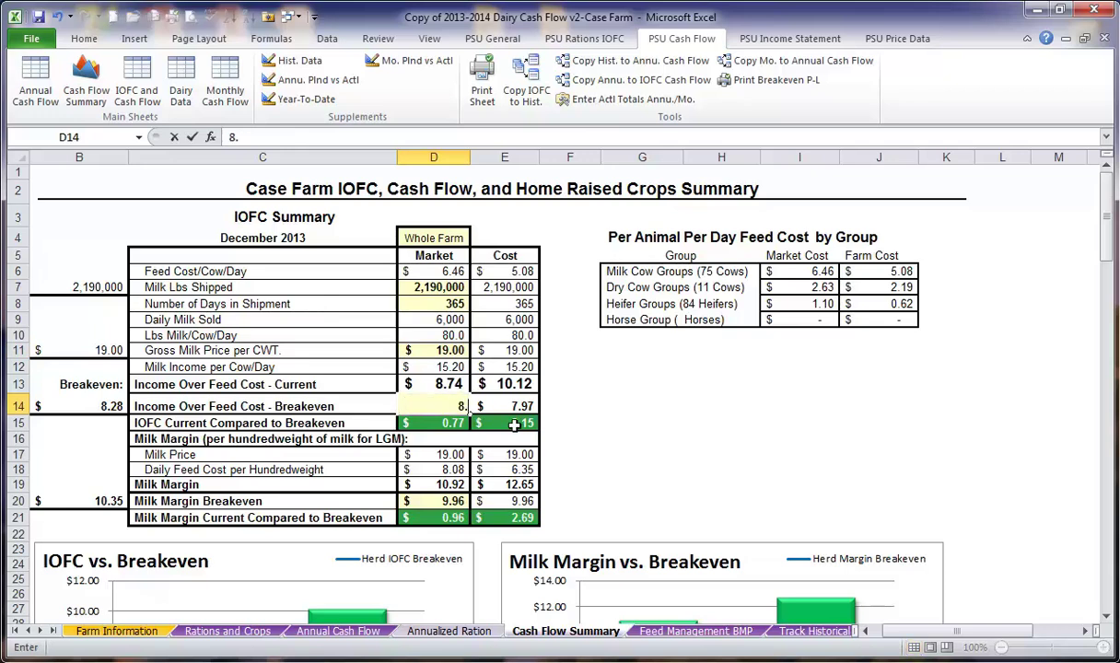
text(.28)
key(Return)
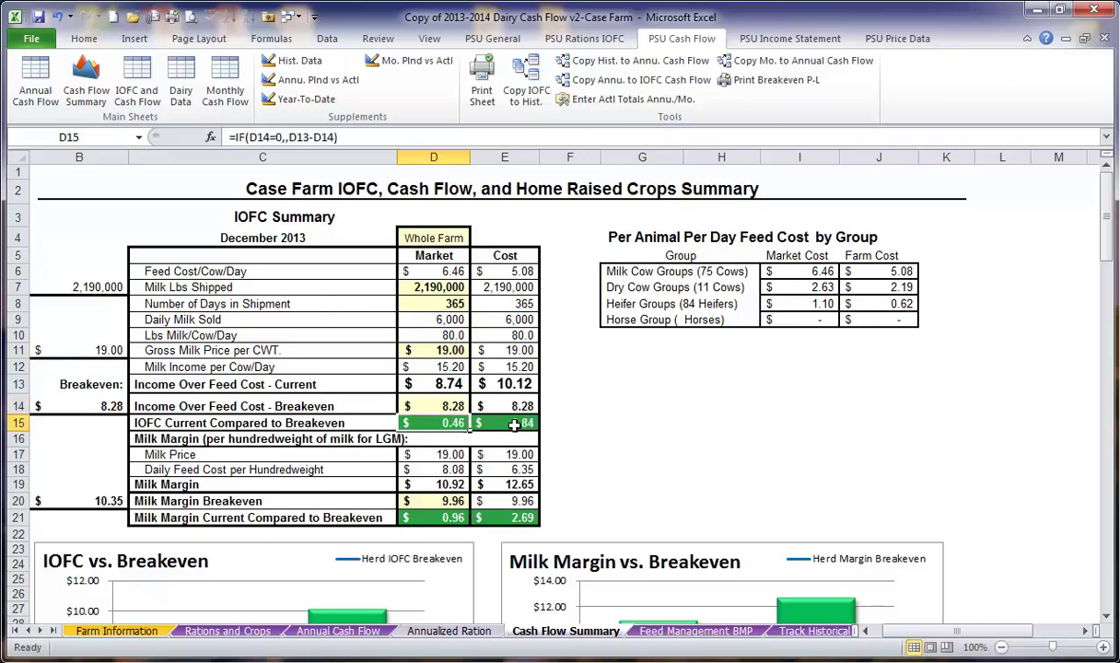
Set the Market Milk Margin Breakeven to 10.35 in the IOFC Summary.
key(Down)
key(Down)
key(Down)
key(Down)
key(Down)
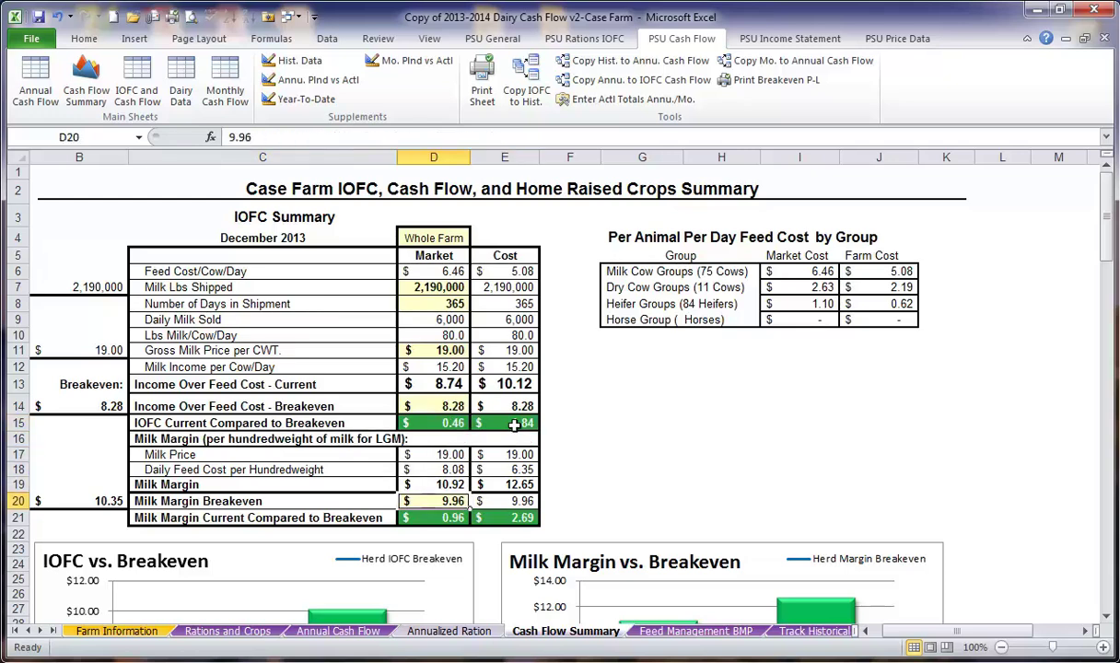
text(9)
key(BackSpace)
text(10.35)
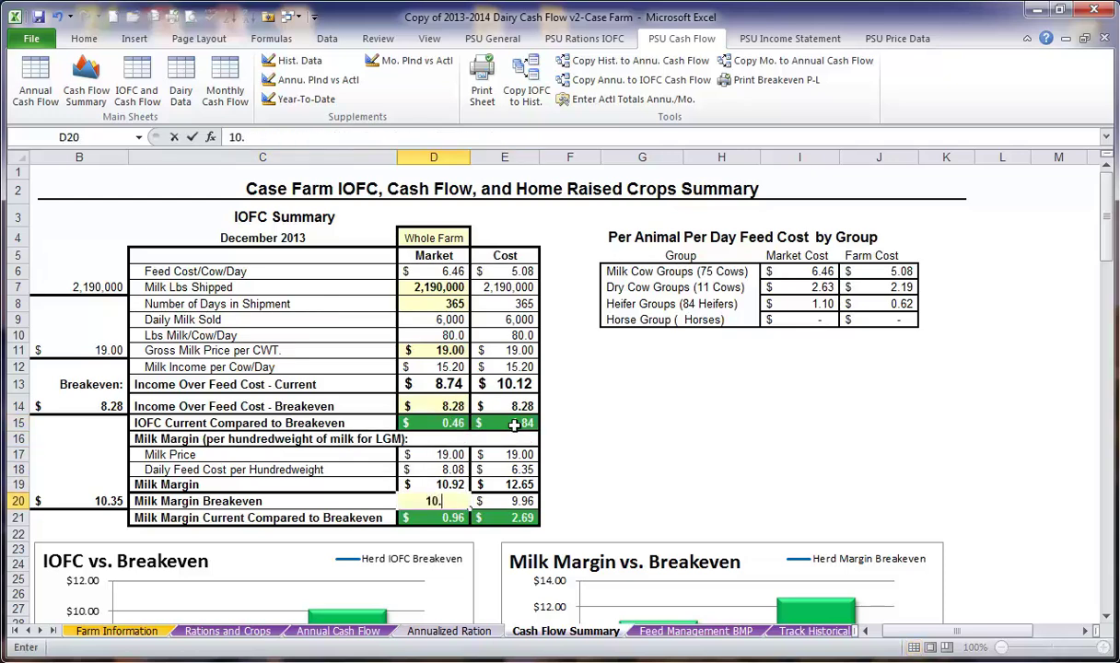
key(Return)
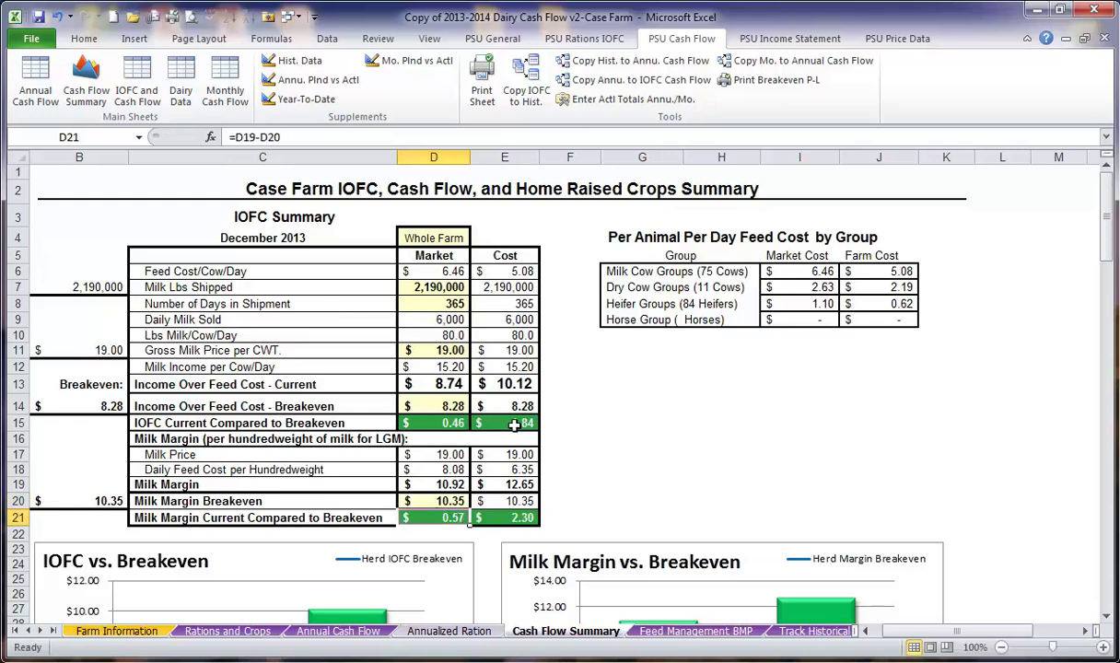
Compare current income over feed cost between Market and Cost, and examine the IOFC and Milk Margin vs. Breakeven charts.
click(440, 254)
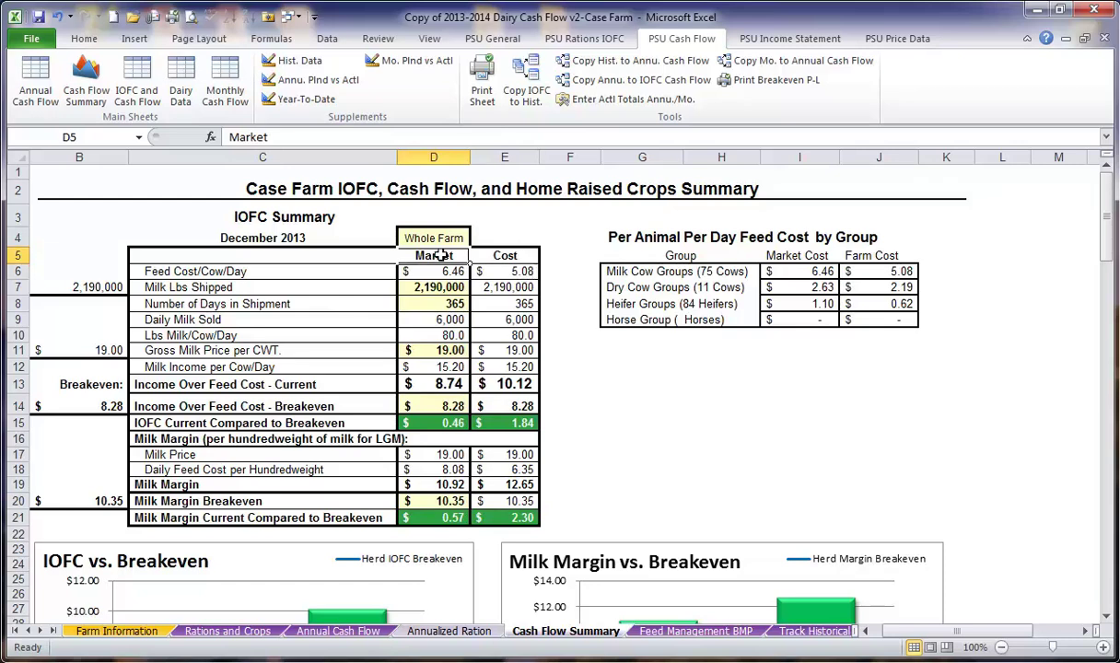
click(502, 250)
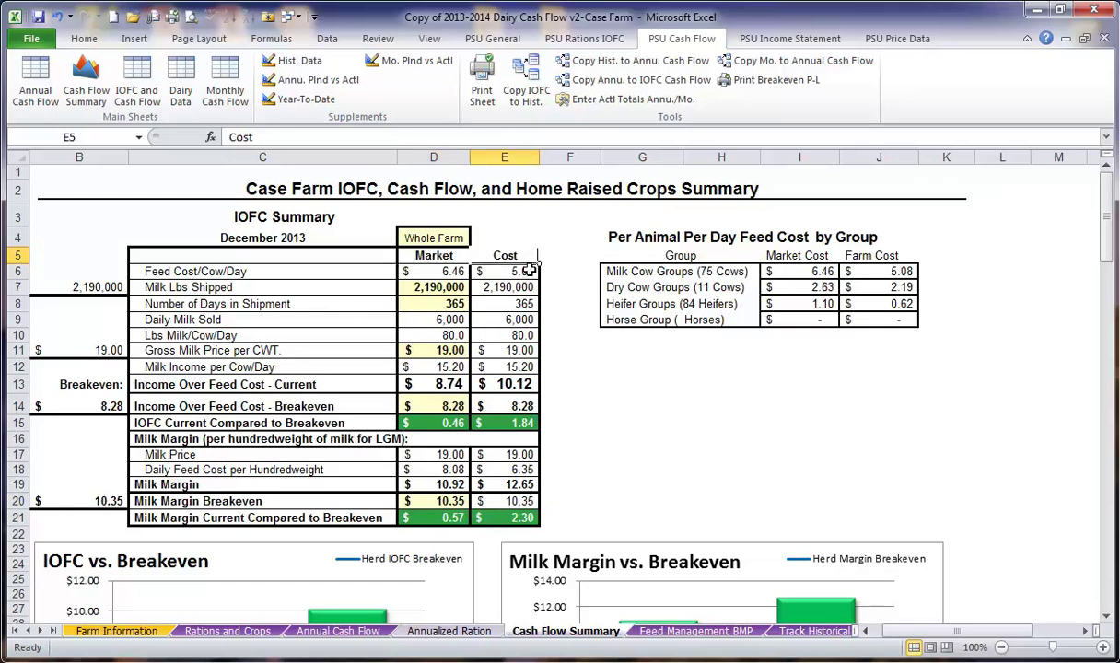
click(438, 384)
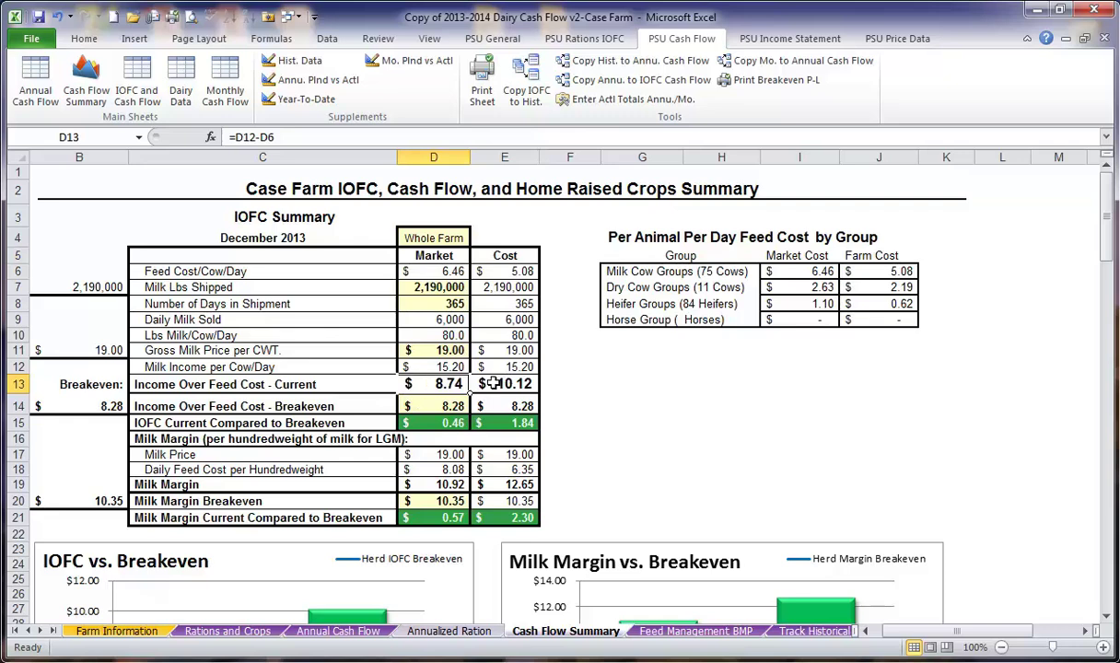
click(490, 386)
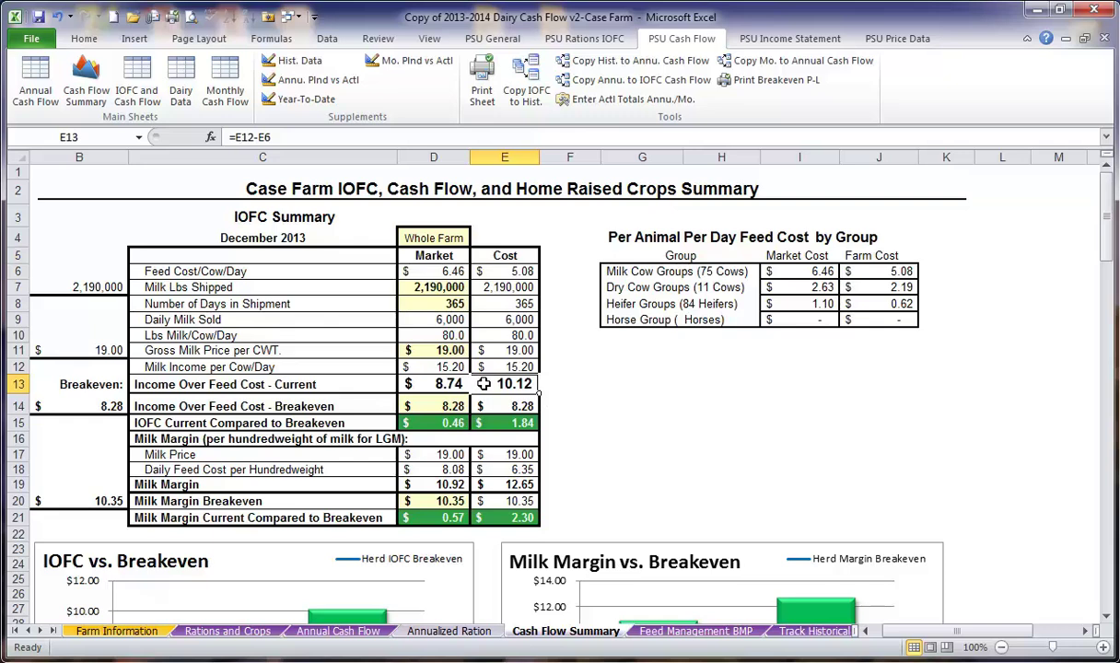
scroll(483, 384, down, 1)
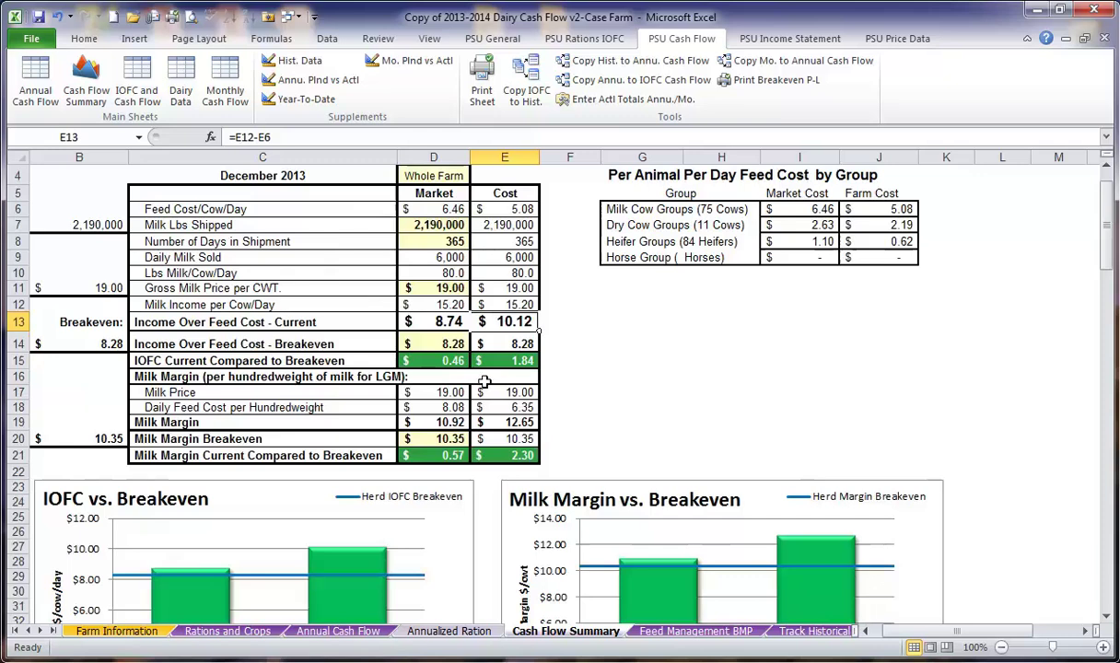
scroll(484, 382, down, 2)
scroll(483, 381, down, 1)
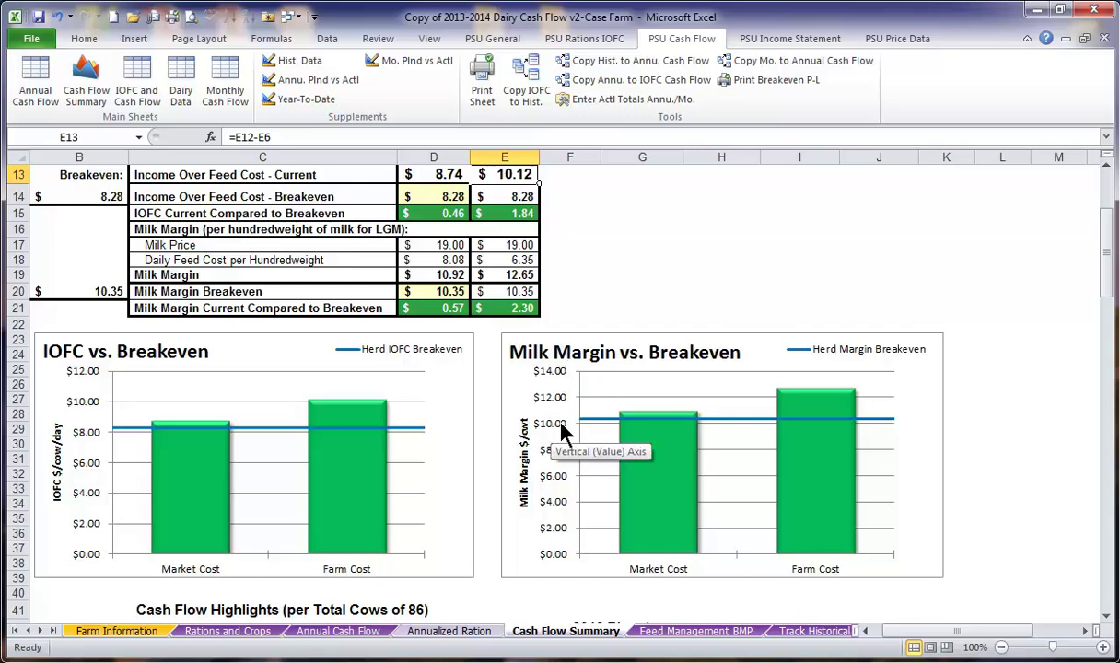
scroll(561, 433, down, 1)
scroll(560, 415, up, 5)
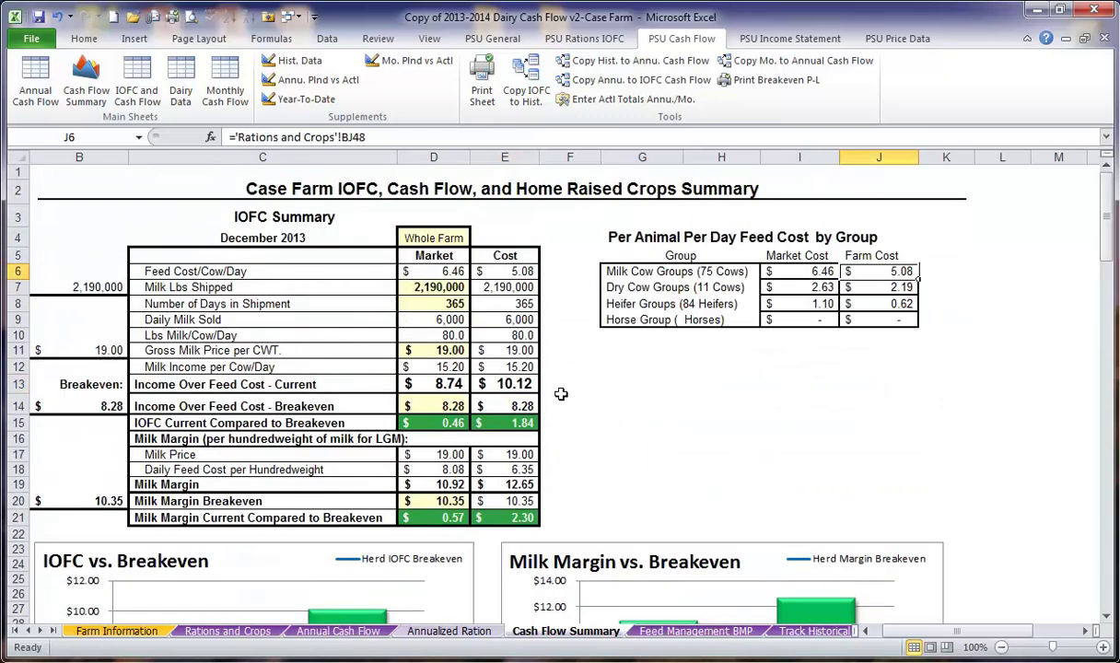